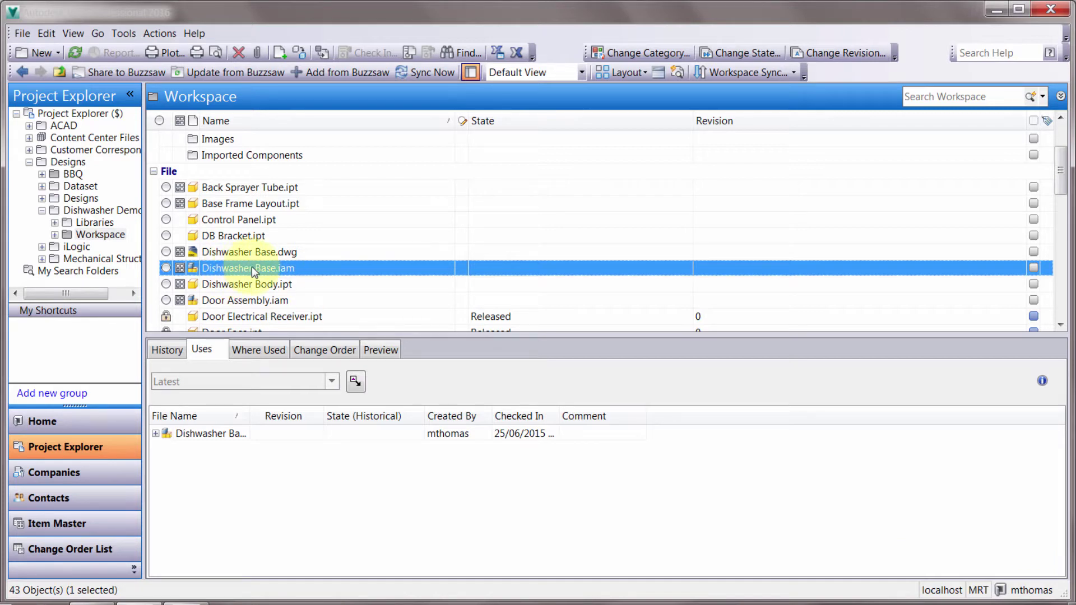
# Step: Expand Dishwasher Base.iam's Uses, then its Where Used list to reveal Dishwasher Base.dwg
pyautogui.click(160, 434)
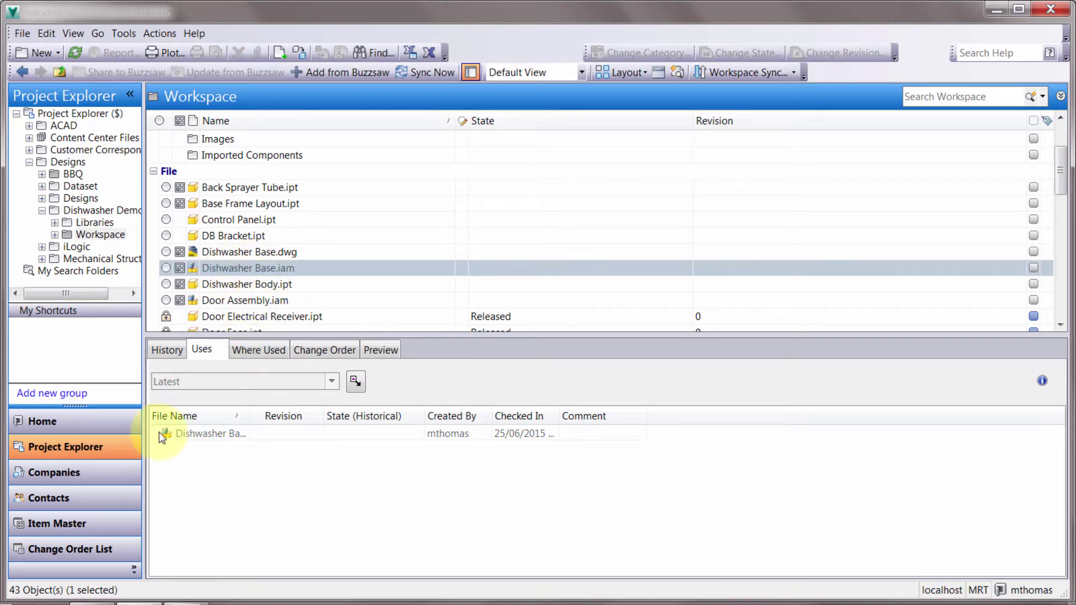
pyautogui.click(158, 435)
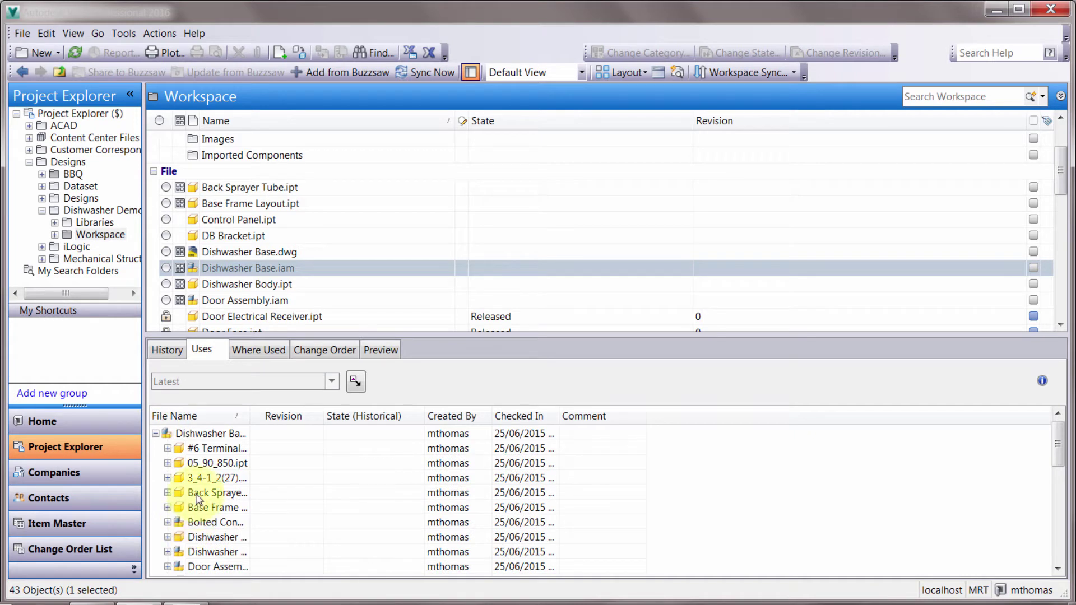
pyautogui.click(261, 350)
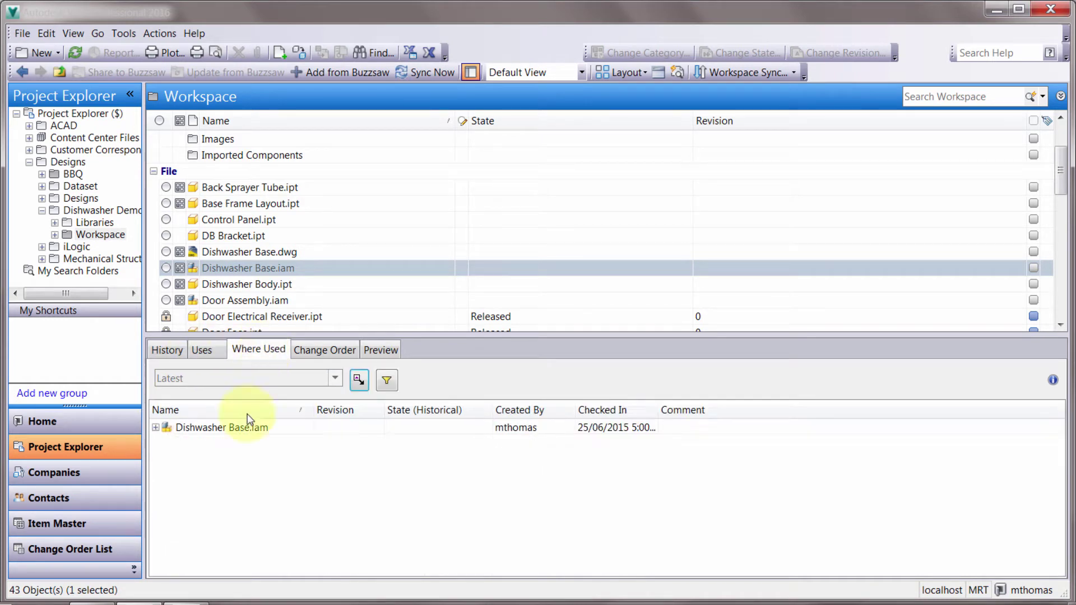
pyautogui.click(156, 427)
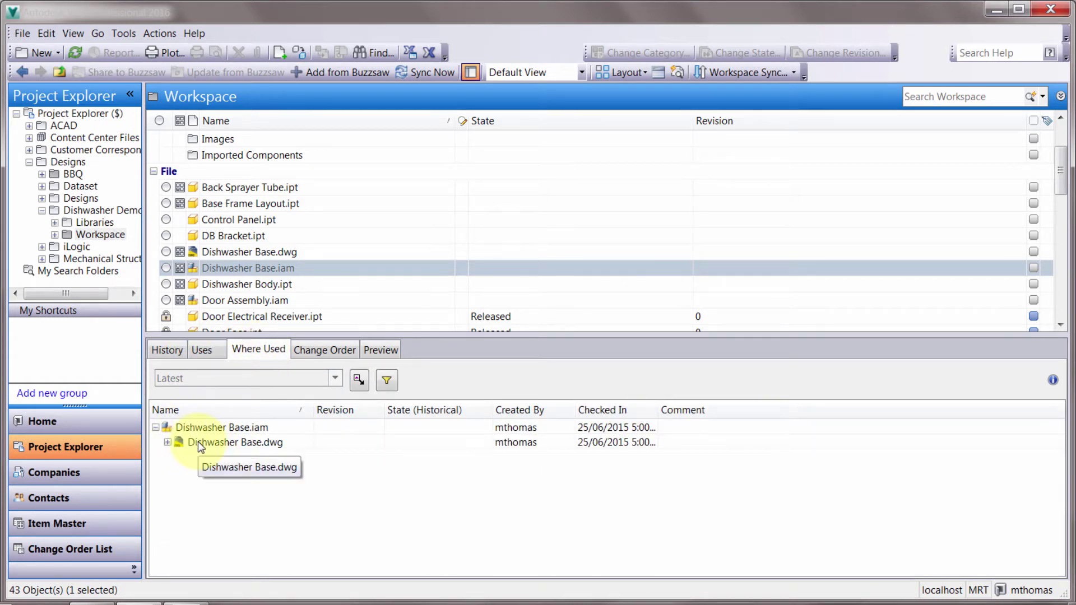
# Step: Launch Copy Design for Dishwasher Base.iam and reposition its window
pyautogui.rightClick(258, 267)
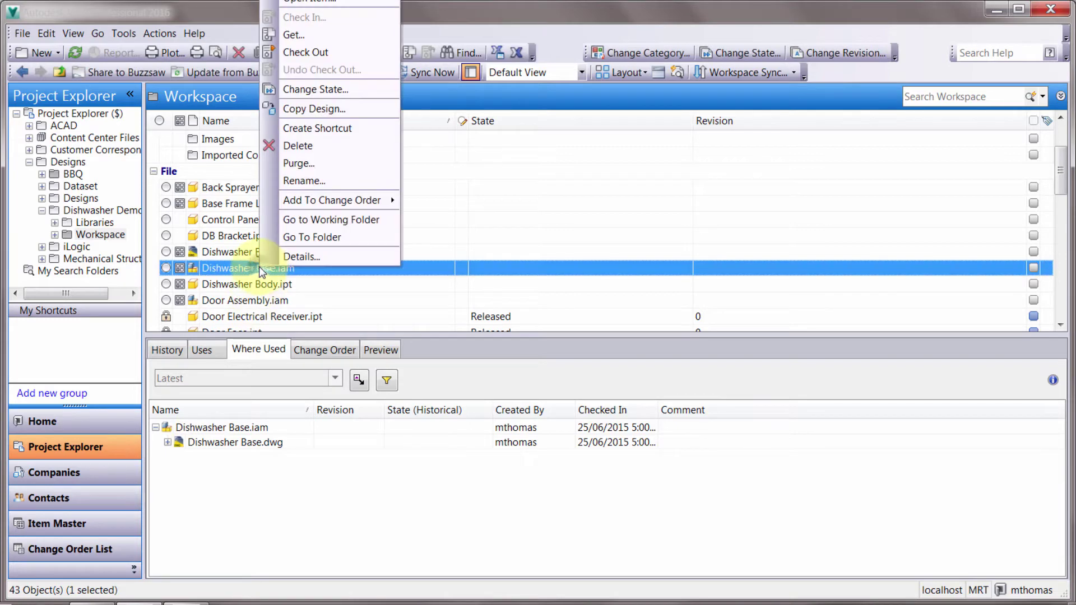
pyautogui.click(315, 110)
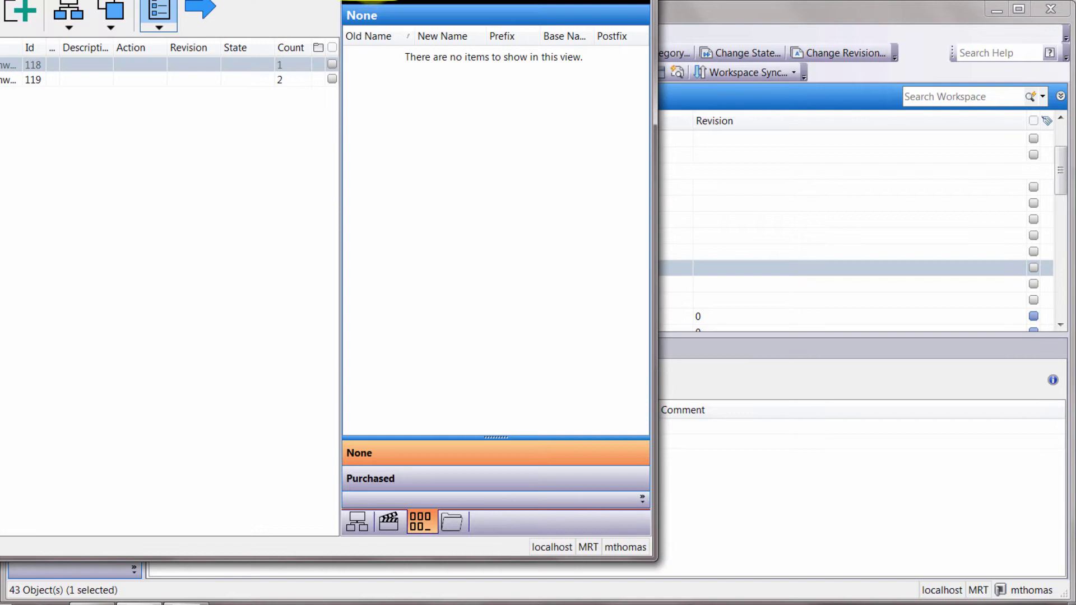
pyautogui.moveTo(370, 3); pyautogui.dragTo(584, 22)
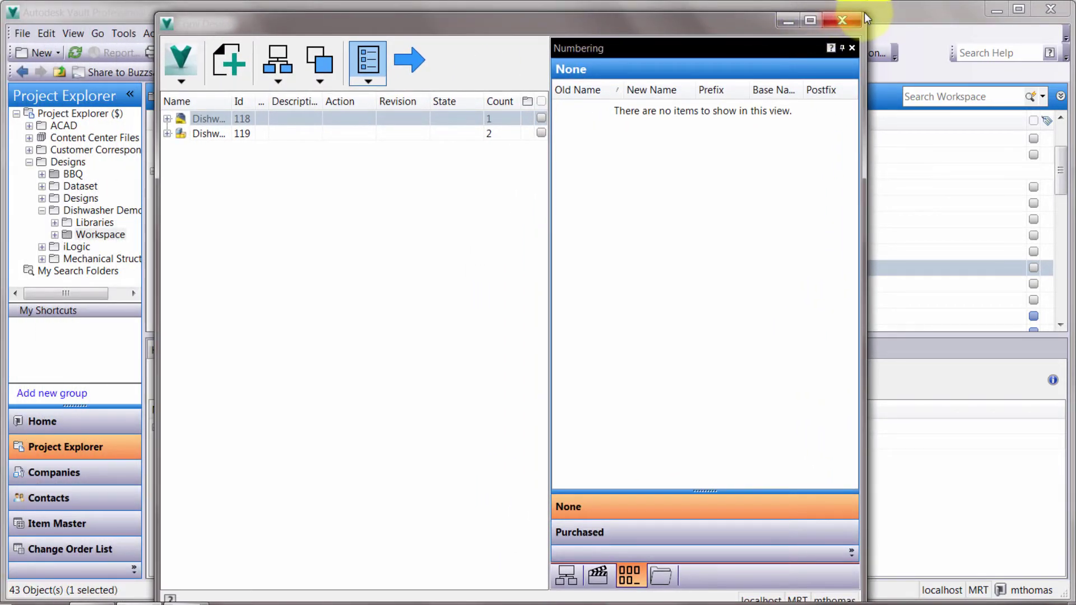
pyautogui.moveTo(649, 22); pyautogui.dragTo(648, 15)
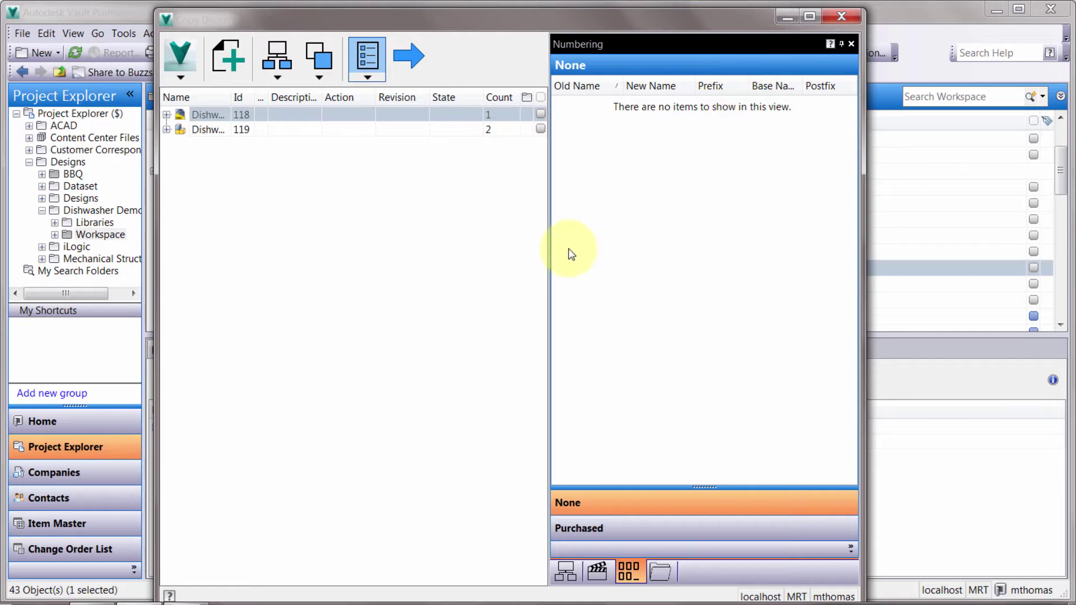
# Step: Widen the window and file list, then expand the Dishwasher Base assembly's components
pyautogui.click(547, 250)
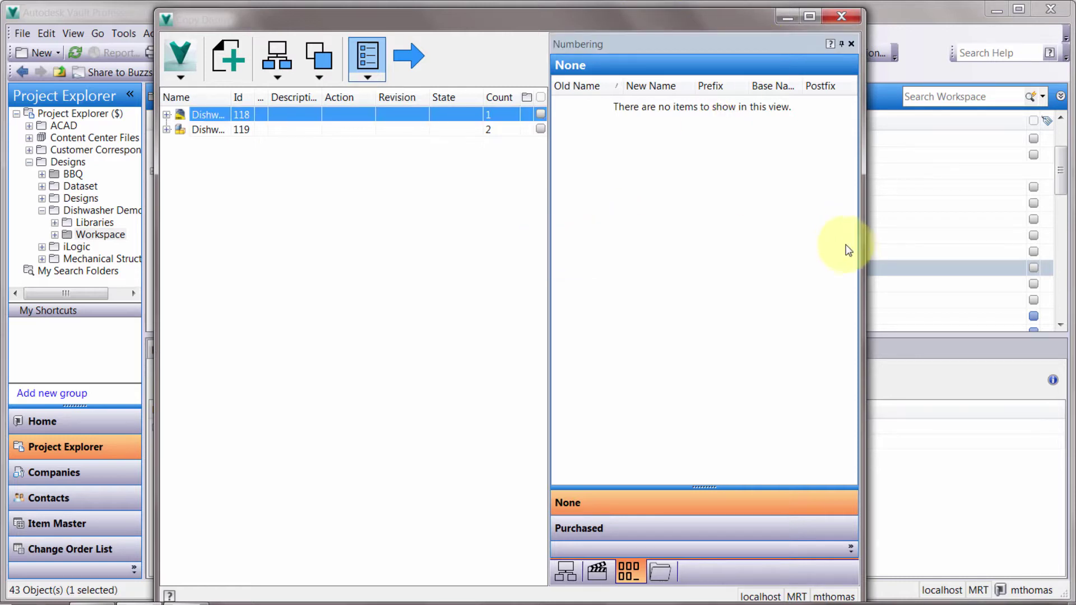
pyautogui.moveTo(866, 253); pyautogui.dragTo(997, 263)
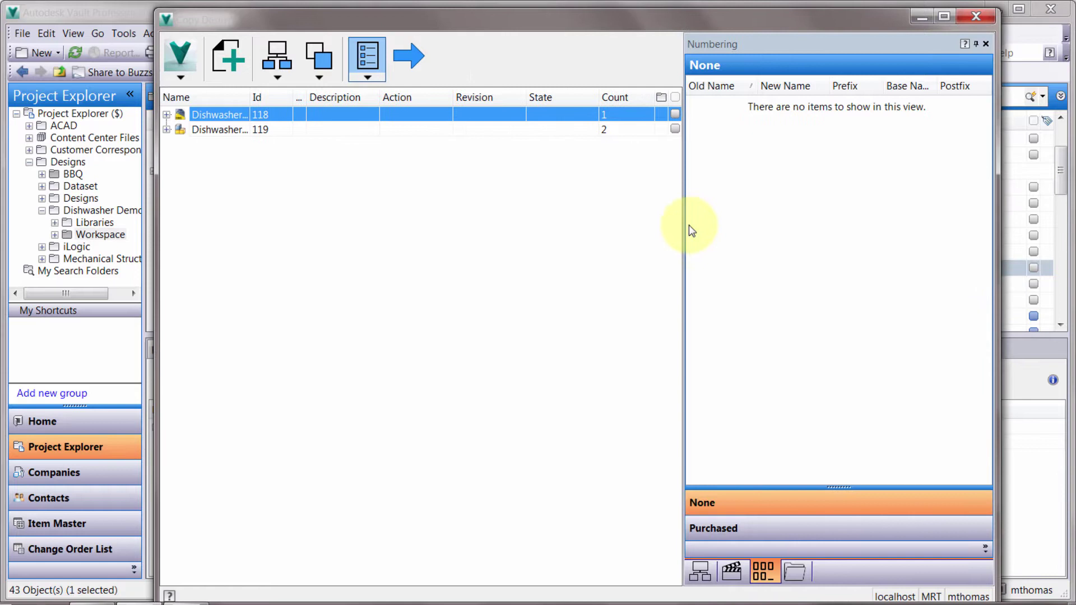
pyautogui.moveTo(684, 225); pyautogui.dragTo(783, 228)
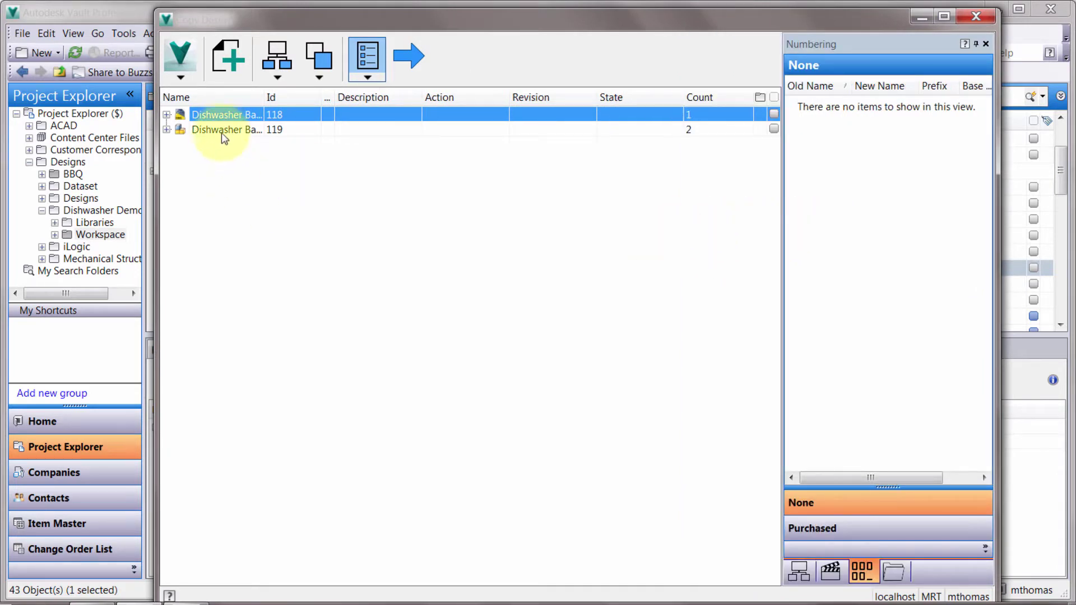
pyautogui.click(167, 130)
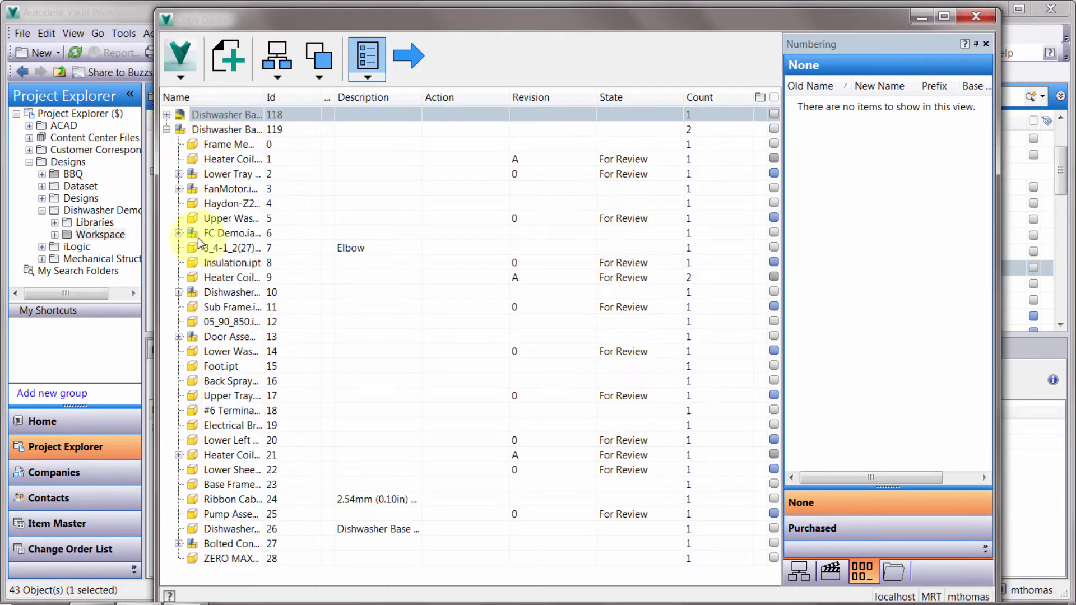
# Step: Uncheck Drawing View so the Dishwasher Base drawing drops out, then select Door Assembly.iam
pyautogui.click(181, 72)
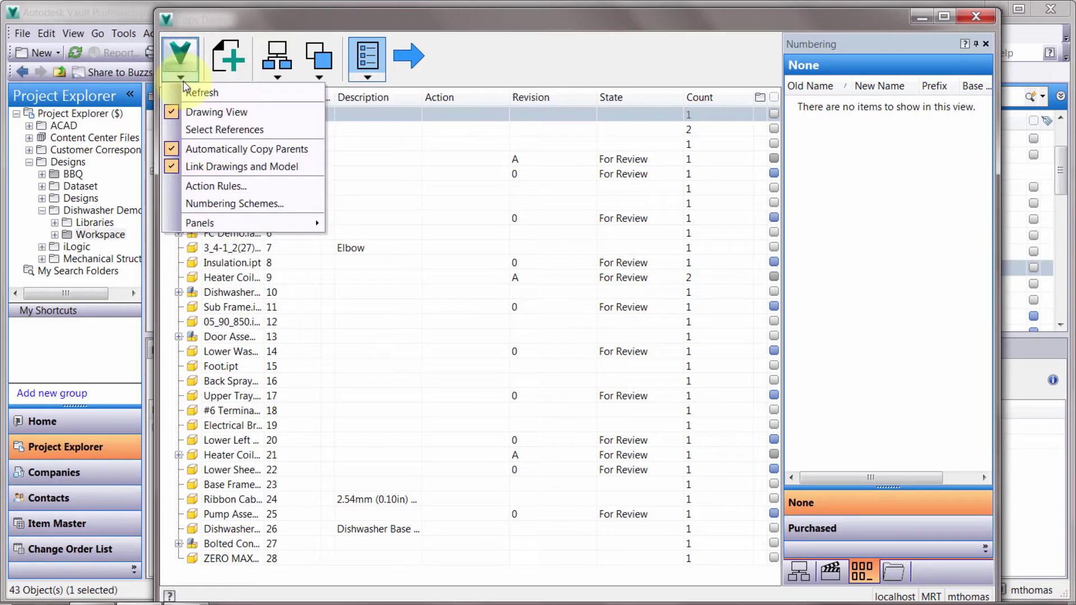
pyautogui.click(190, 113)
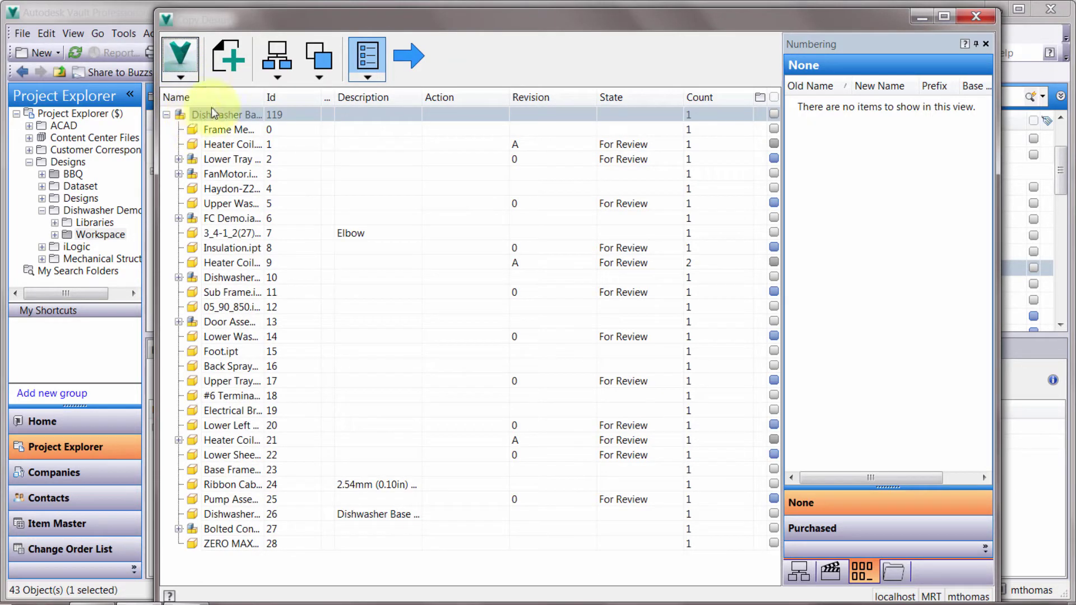
pyautogui.click(178, 79)
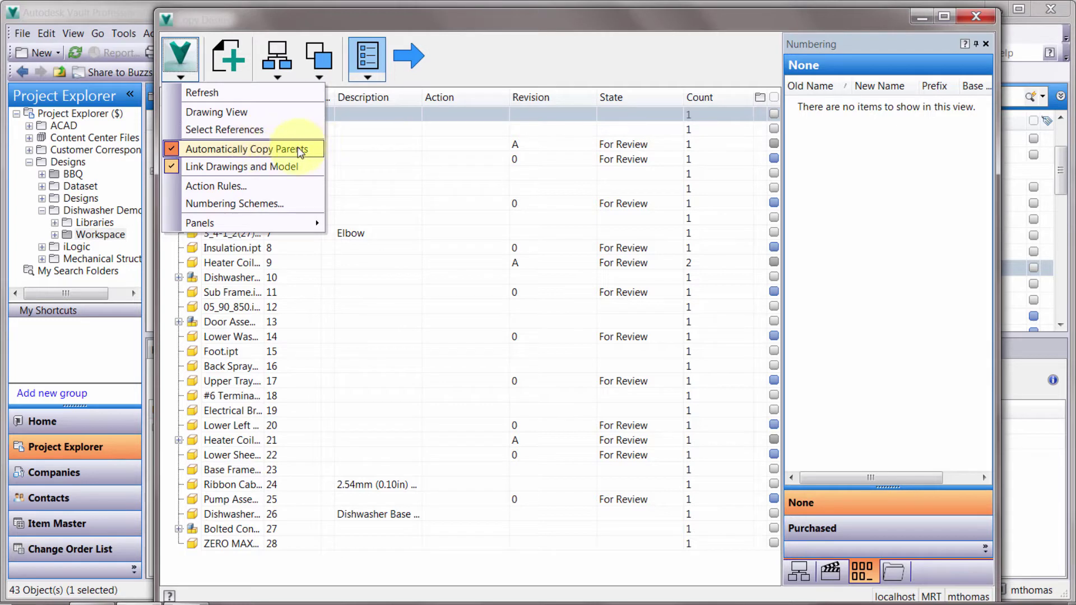
pyautogui.click(242, 323)
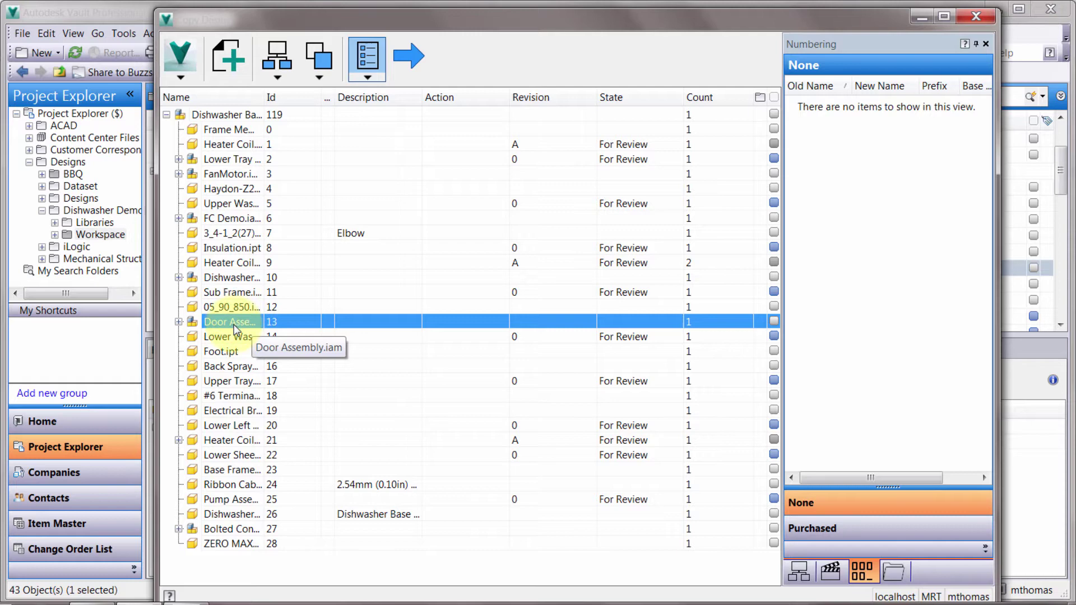
# Step: Expand Door Assembly and mark its whole branch for copying
pyautogui.rightClick(234, 329)
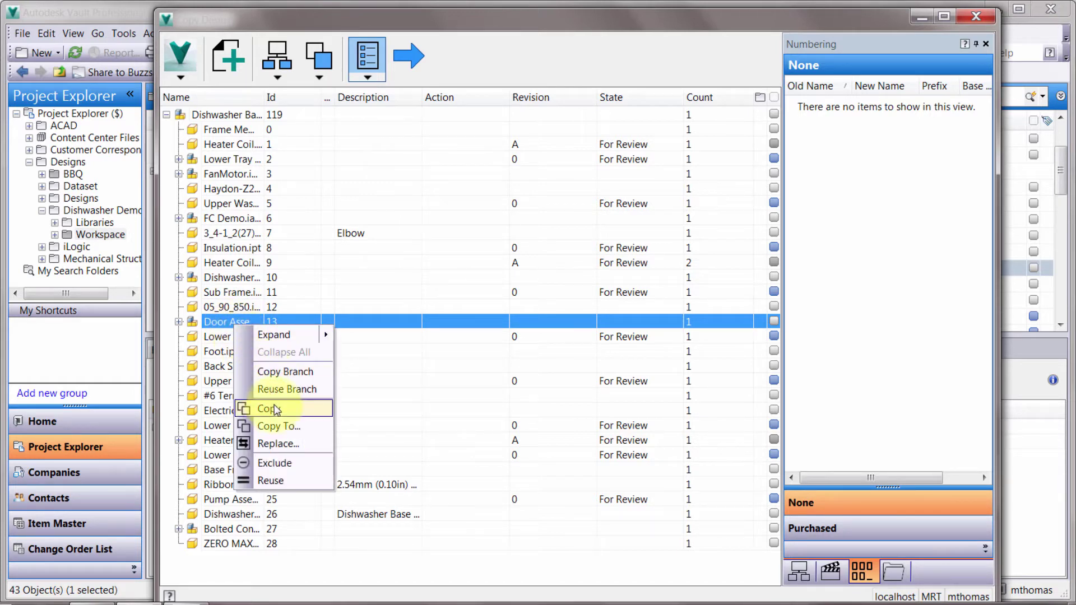
pyautogui.click(179, 322)
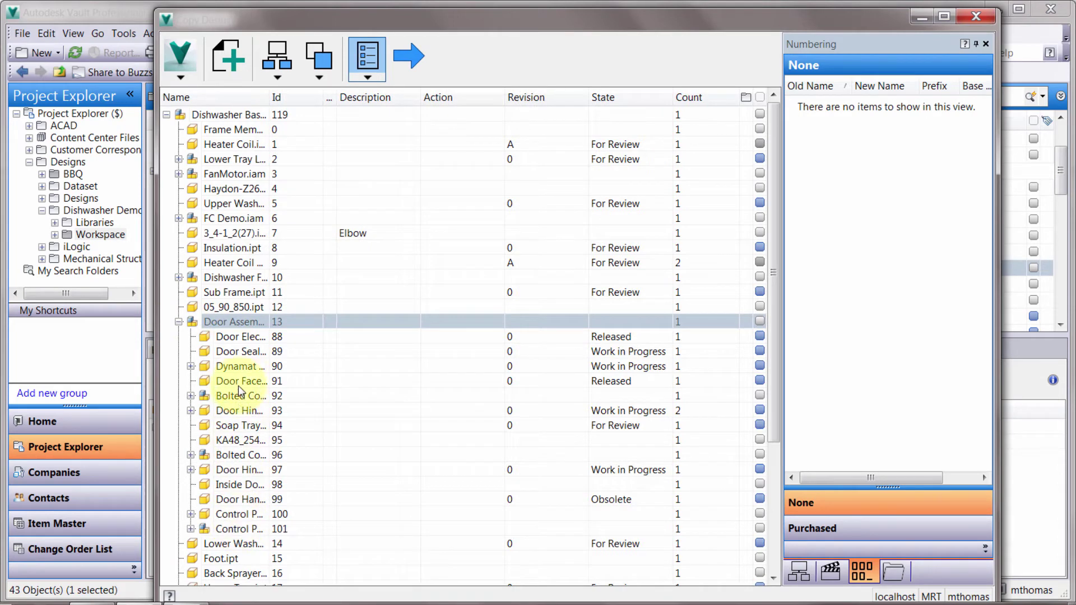
pyautogui.rightClick(236, 321)
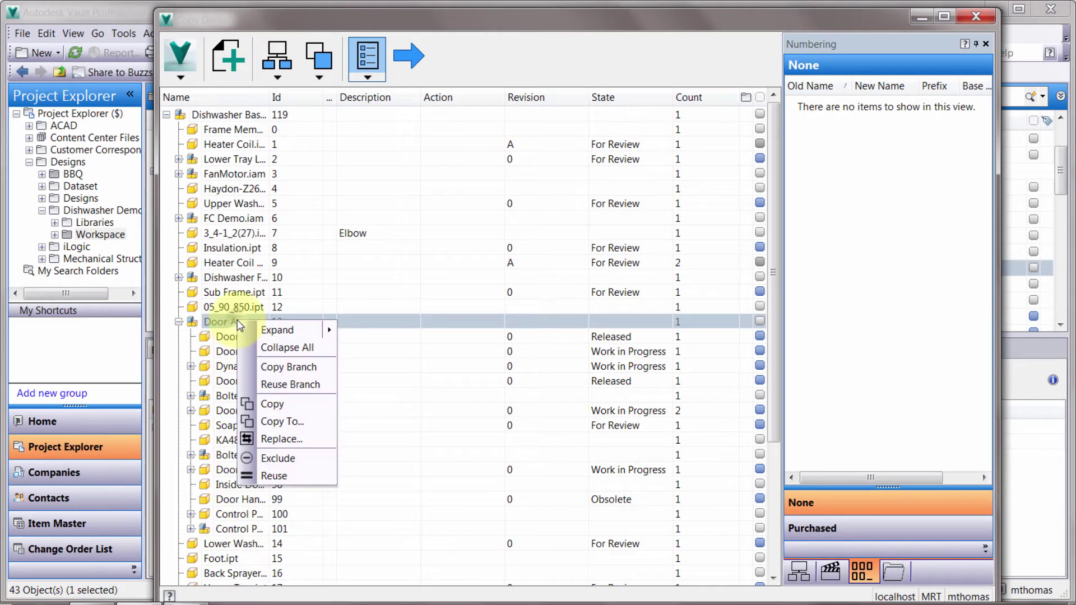
pyautogui.click(274, 372)
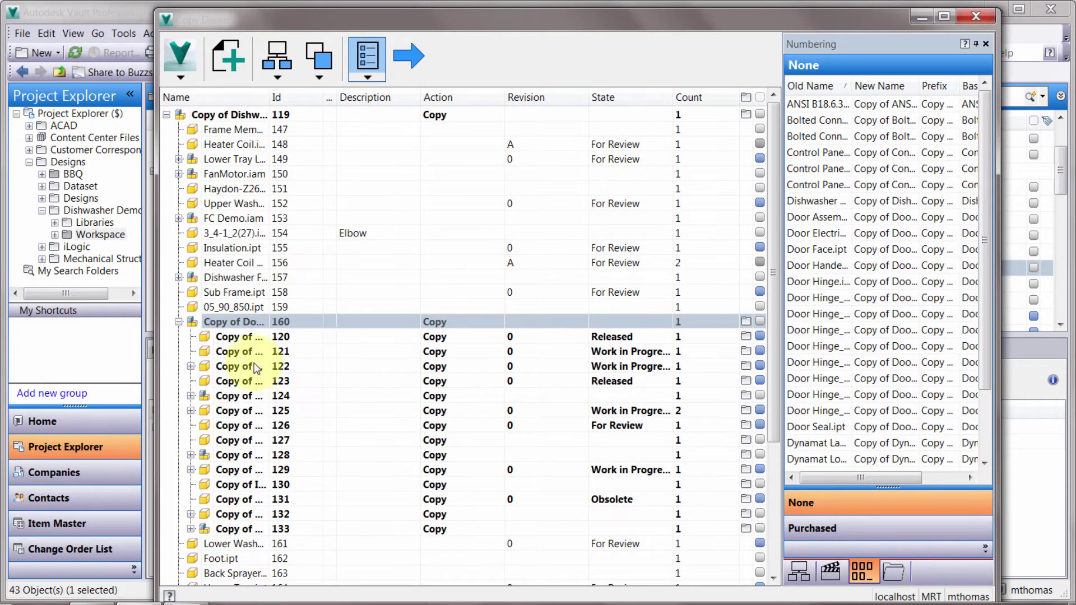
# Step: Set the Inside Door Panel and Door Handel parts to Reuse instead of Copy
pyautogui.click(247, 485)
pyautogui.keyDown('shift'); pyautogui.click(242, 499); pyautogui.keyUp('shift')
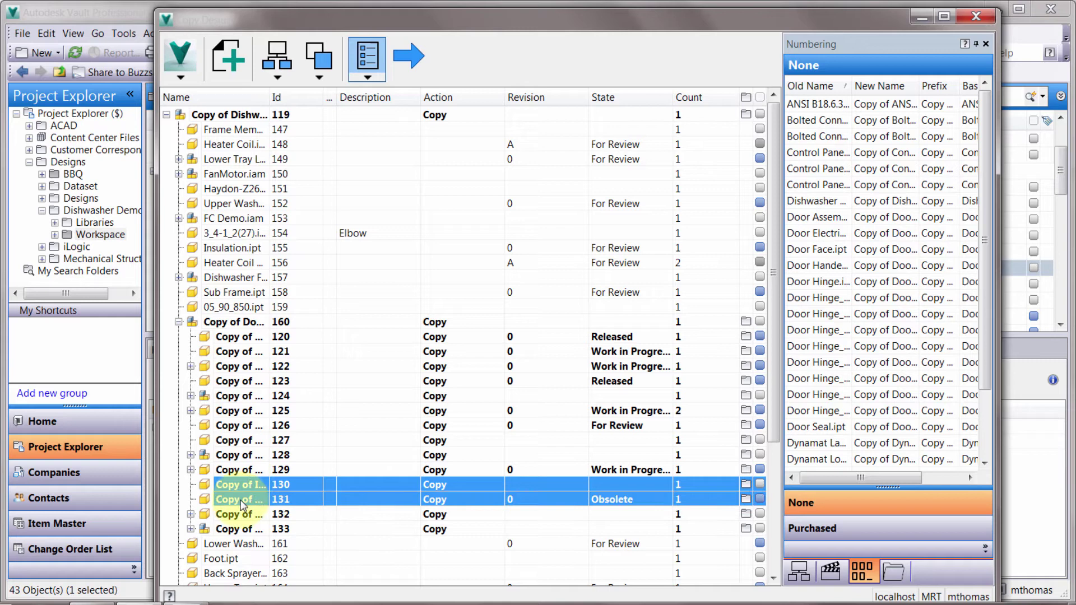
pyautogui.rightClick(241, 501)
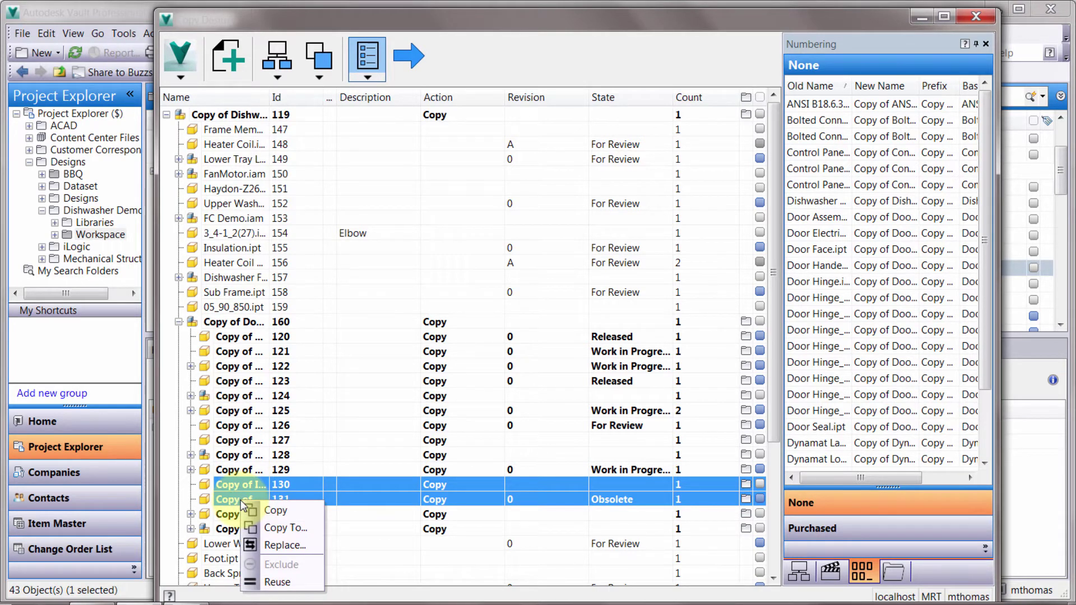
pyautogui.click(275, 582)
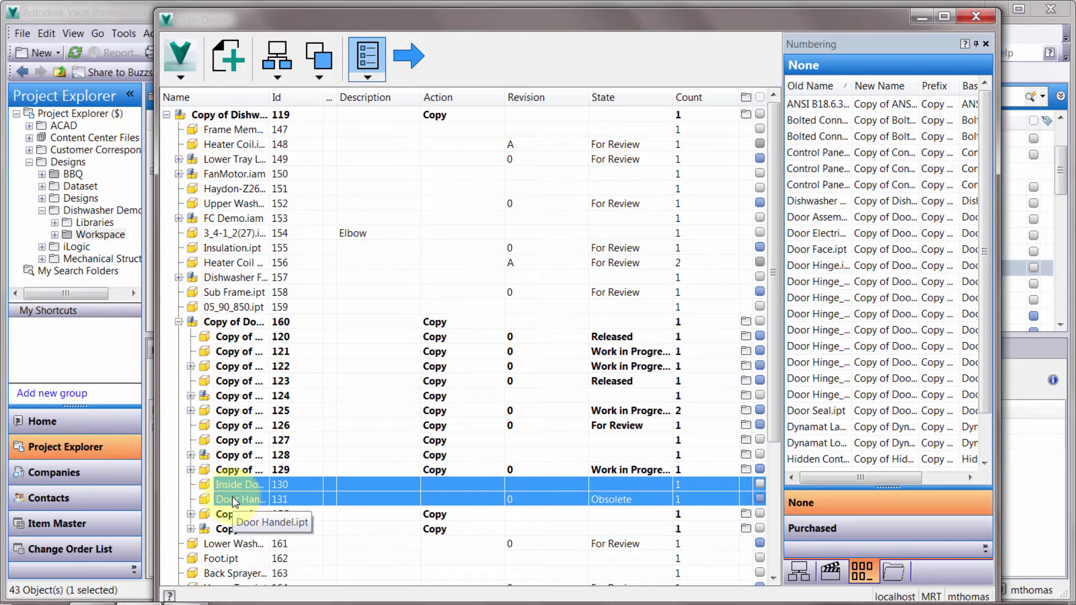
pyautogui.click(233, 470)
pyautogui.rightClick(233, 470)
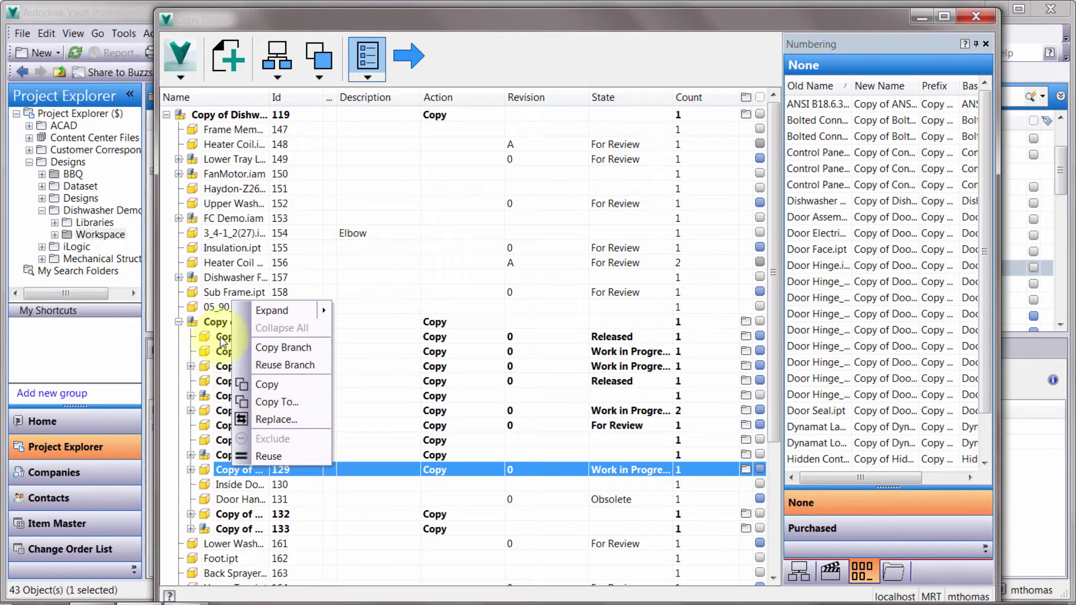
# Step: Expand all levels of Copy of Door Assembly, then collapse to Copy of Dishwasher Base
pyautogui.rightClick(220, 323)
pyautogui.moveTo(302, 330)
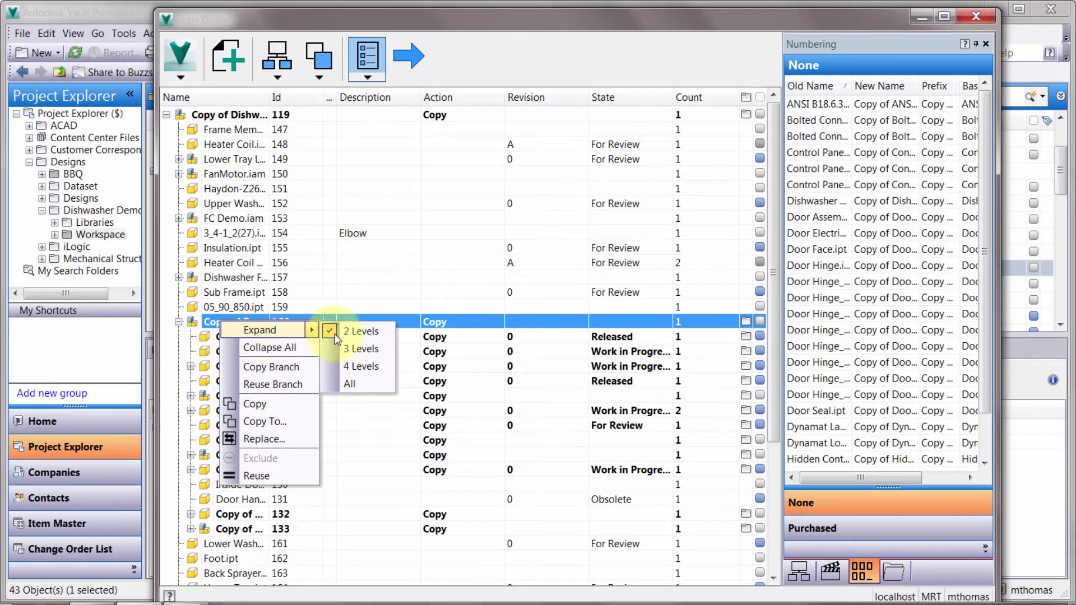
pyautogui.click(349, 381)
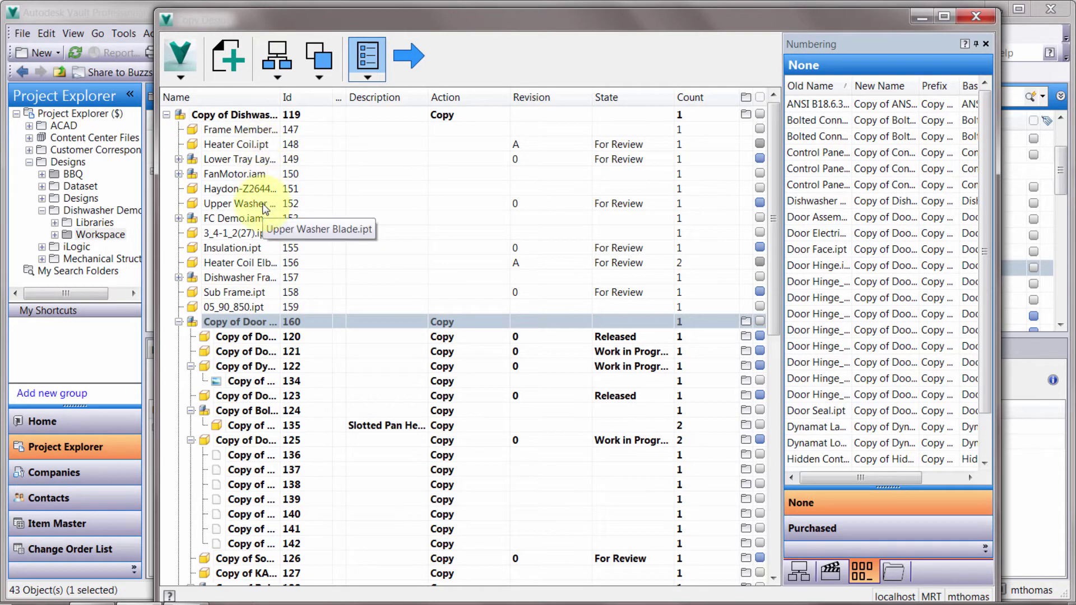
pyautogui.click(167, 115)
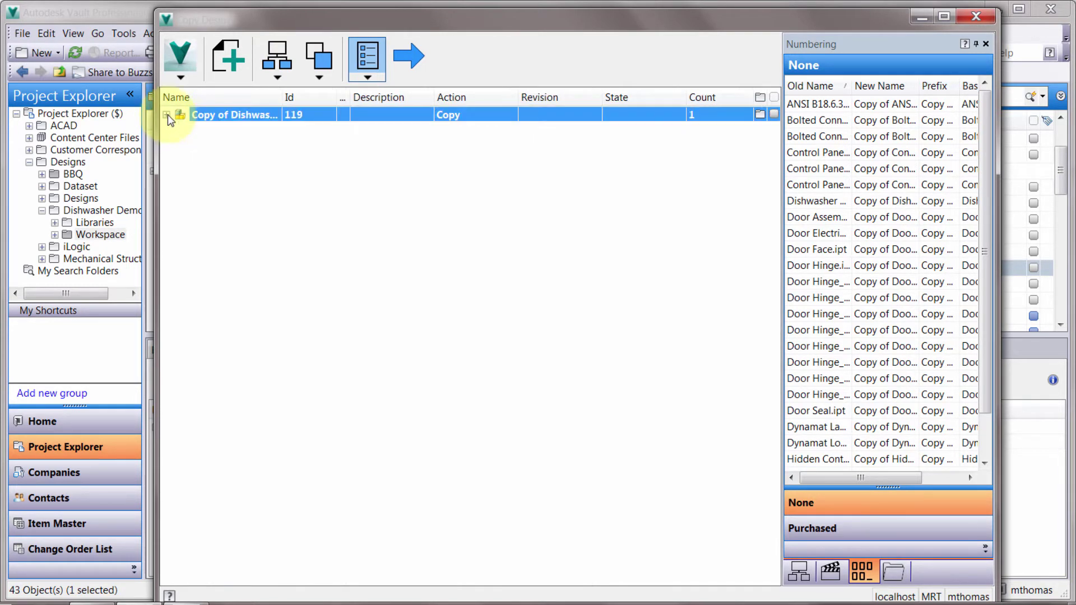
# Step: Add P-HRD-00001.iam from the Arbor Press folder to the copy job
pyautogui.click(224, 66)
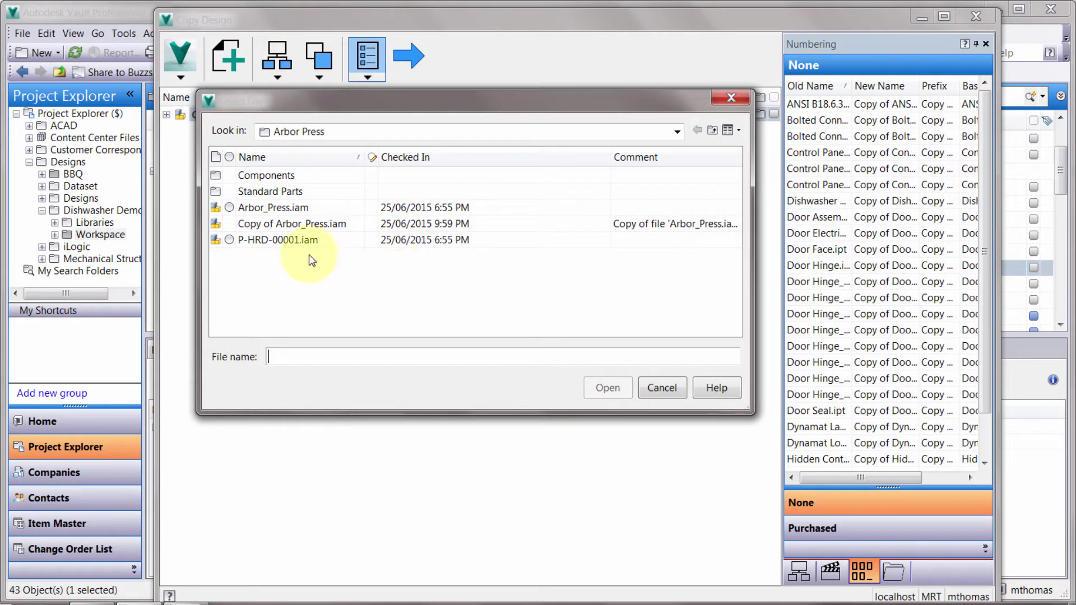
pyautogui.click(288, 244)
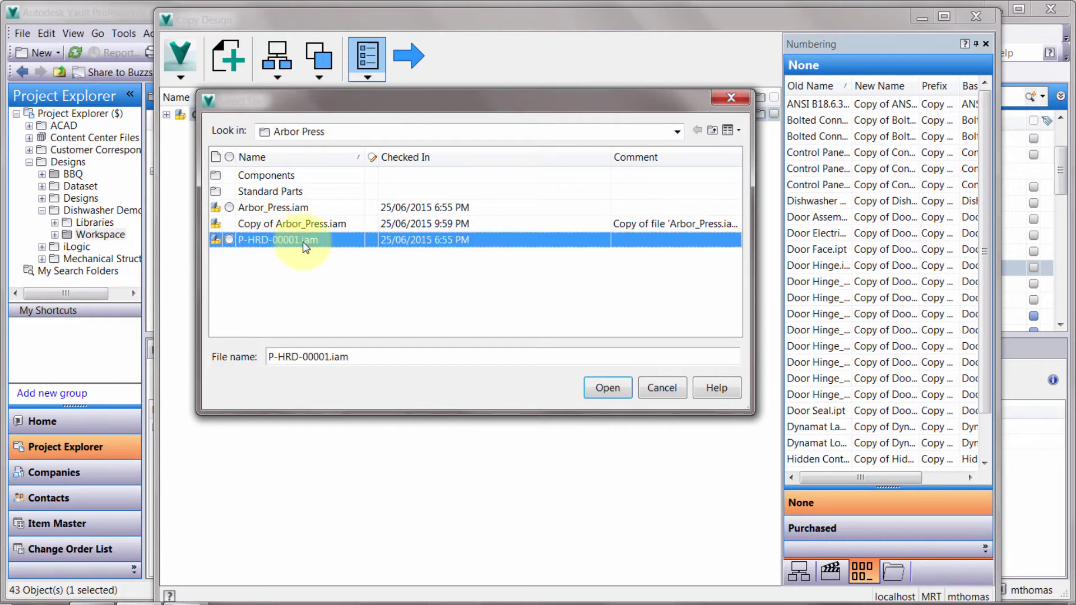
pyautogui.click(334, 132)
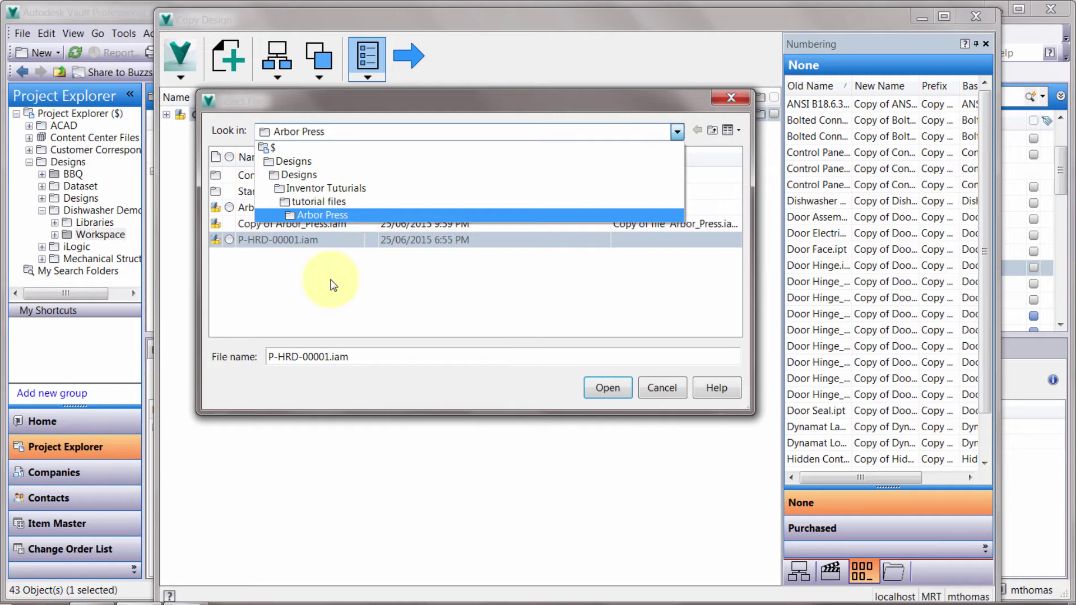
pyautogui.click(298, 245)
pyautogui.click(605, 388)
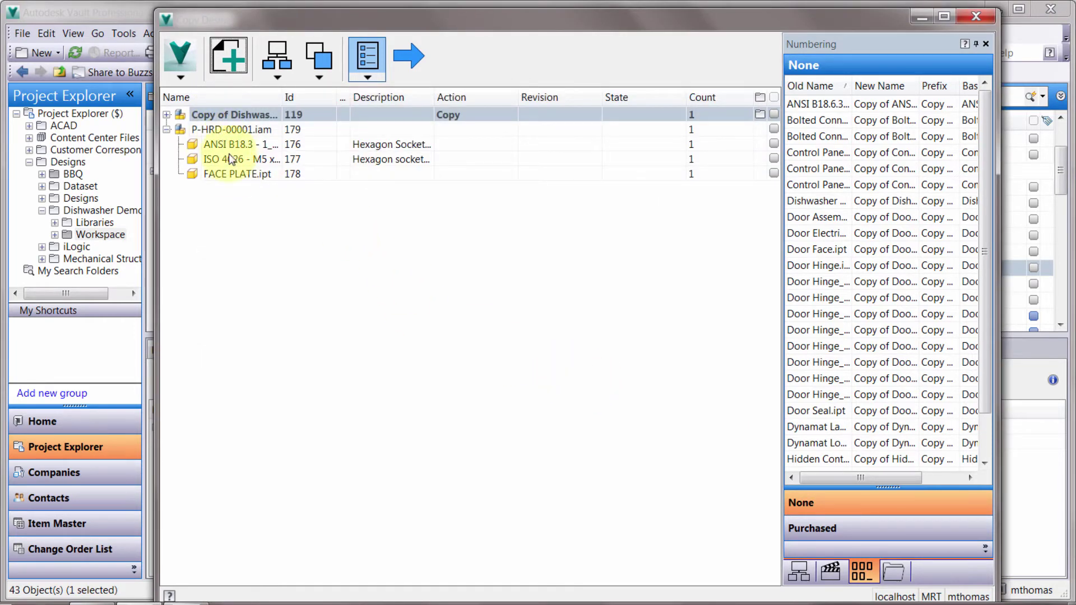
# Step: Set the P-HRD-00001.iam assembly's action to Copy
pyautogui.click(230, 132)
pyautogui.rightClick(230, 133)
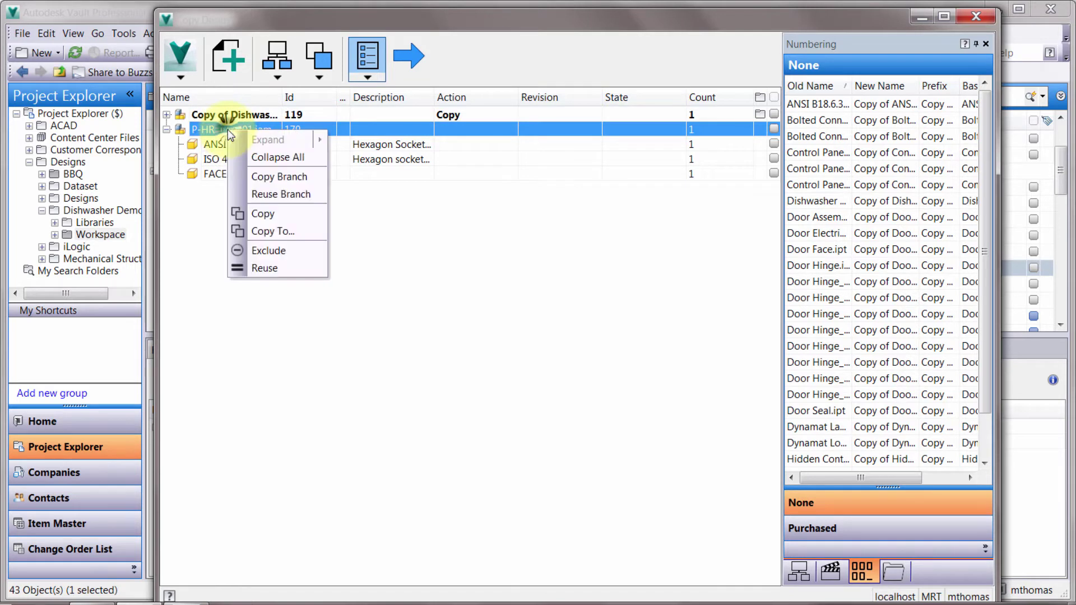
pyautogui.click(266, 215)
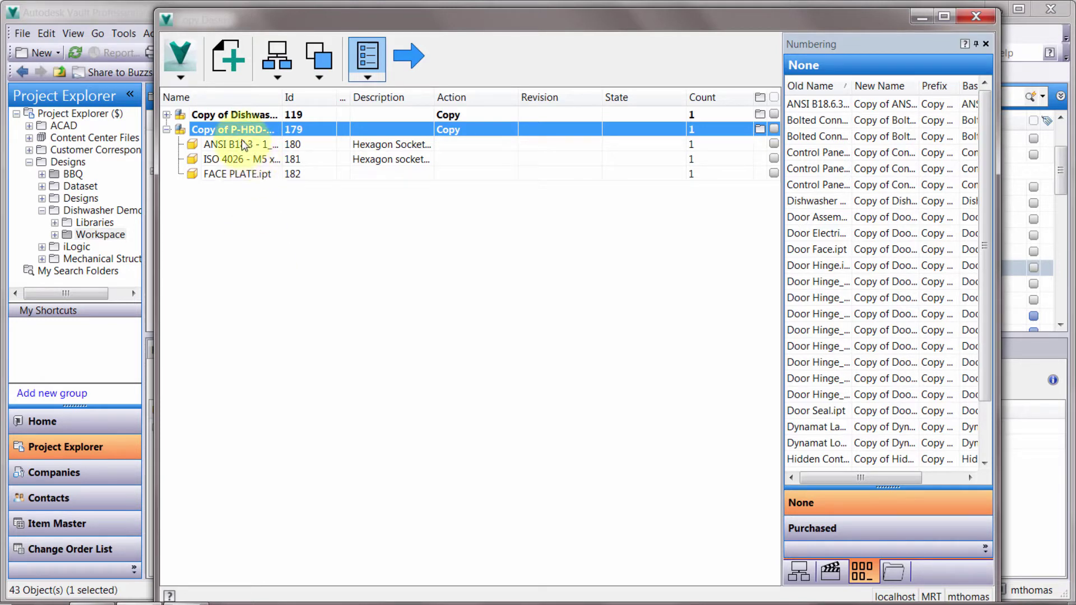
# Step: Exclude ISO 4026 - M5 x 16ISO.ipt from the copied P-HRD assembly
pyautogui.rightClick(238, 176)
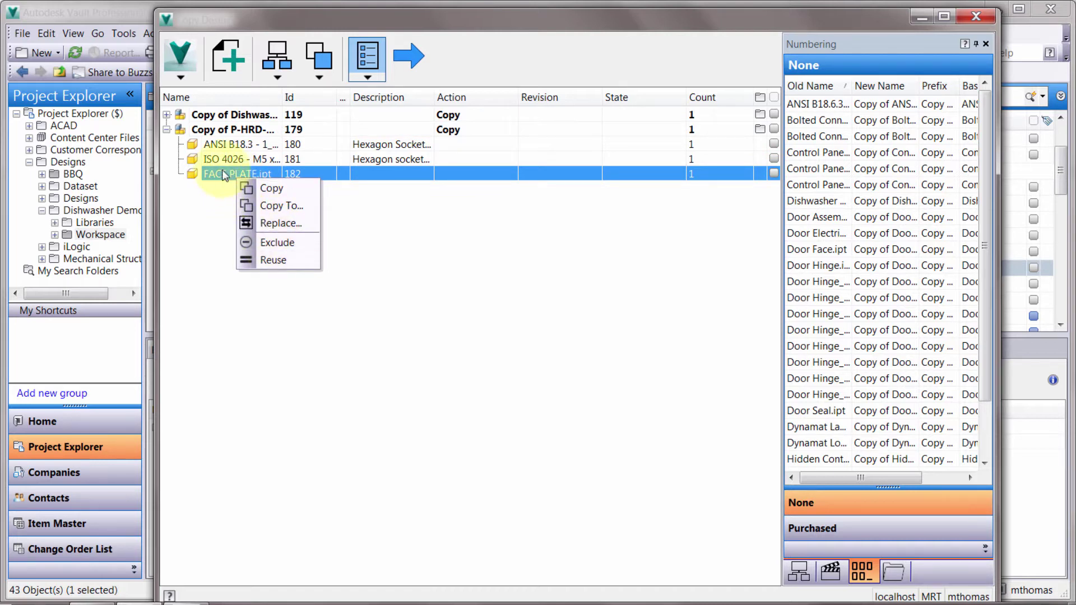
pyautogui.rightClick(227, 160)
pyautogui.click(271, 225)
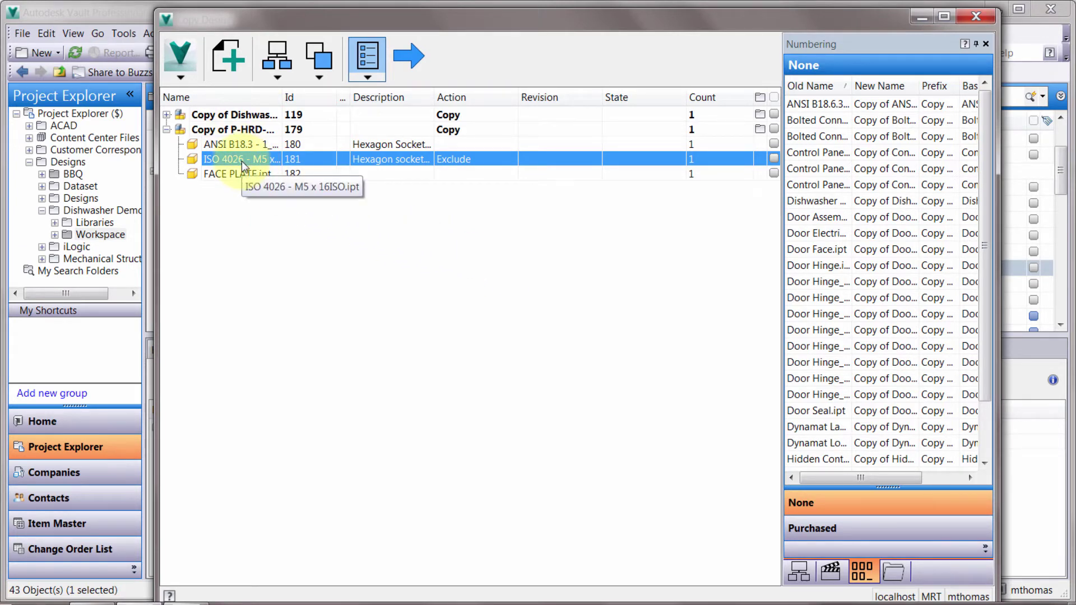
# Step: Cancel the Add Files picker without adding anything and bring up the Vault options
pyautogui.click(227, 56)
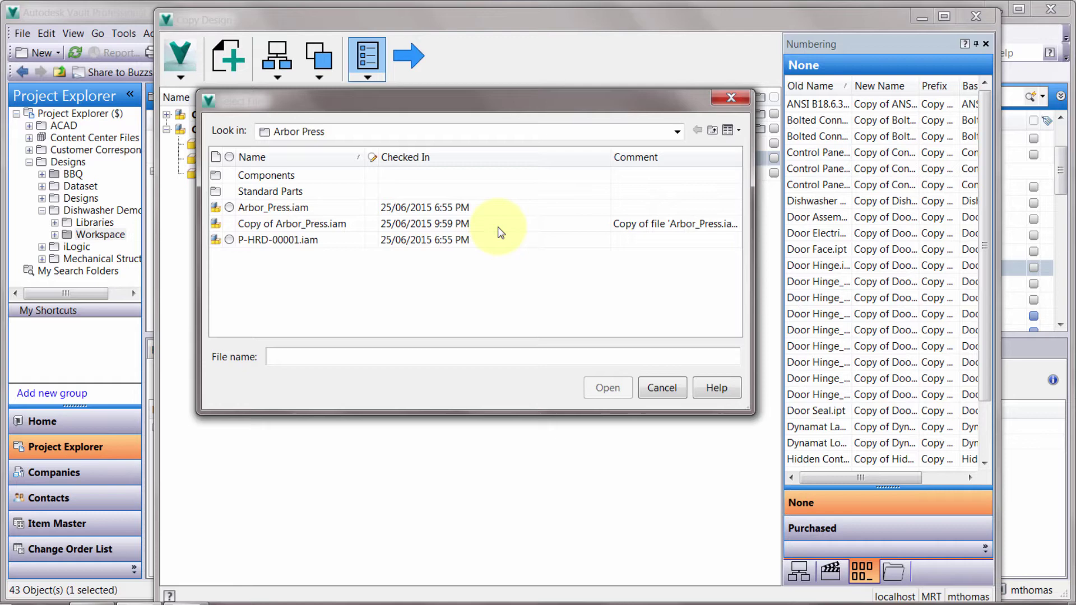
pyautogui.click(652, 390)
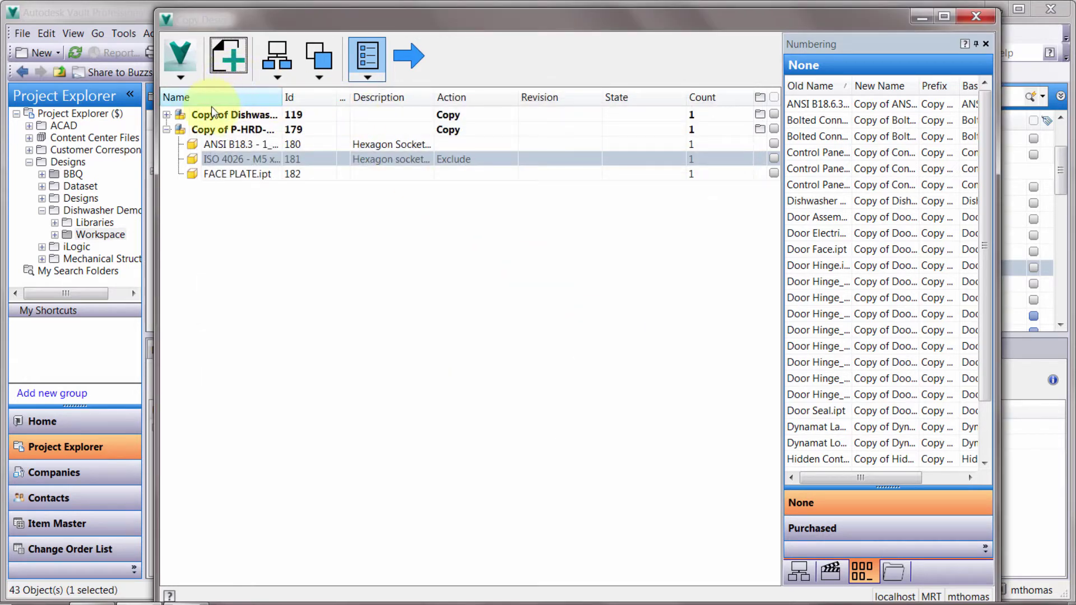
pyautogui.click(180, 77)
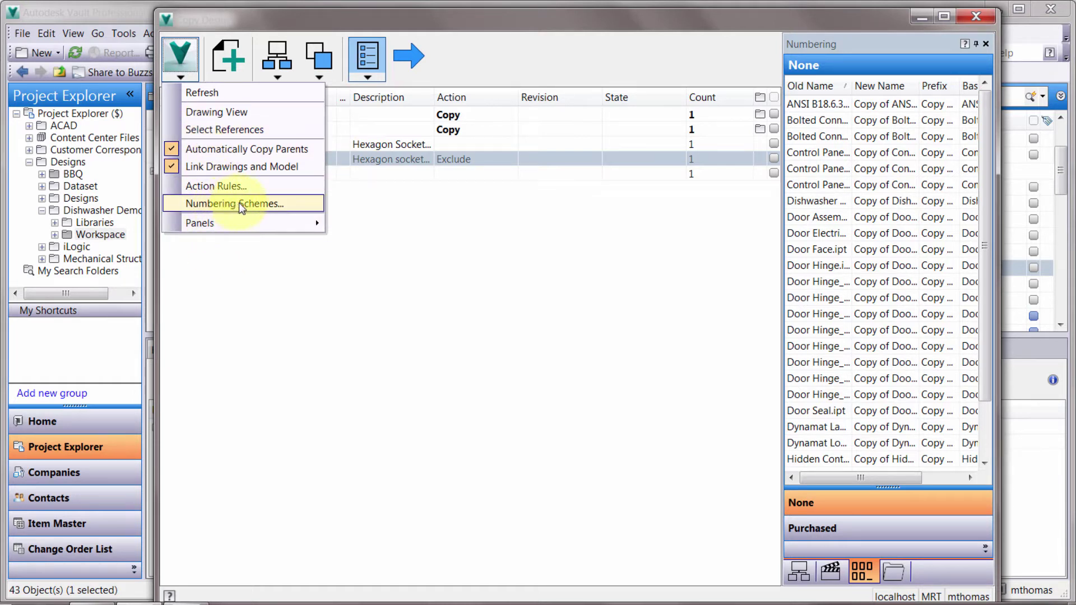
pyautogui.click(308, 325)
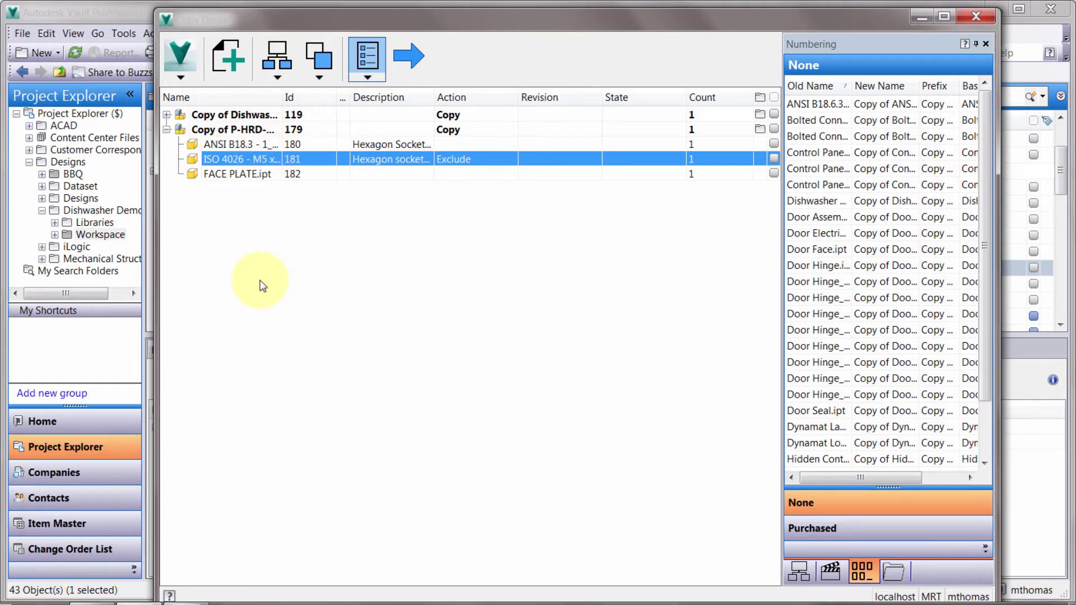
pyautogui.click(277, 78)
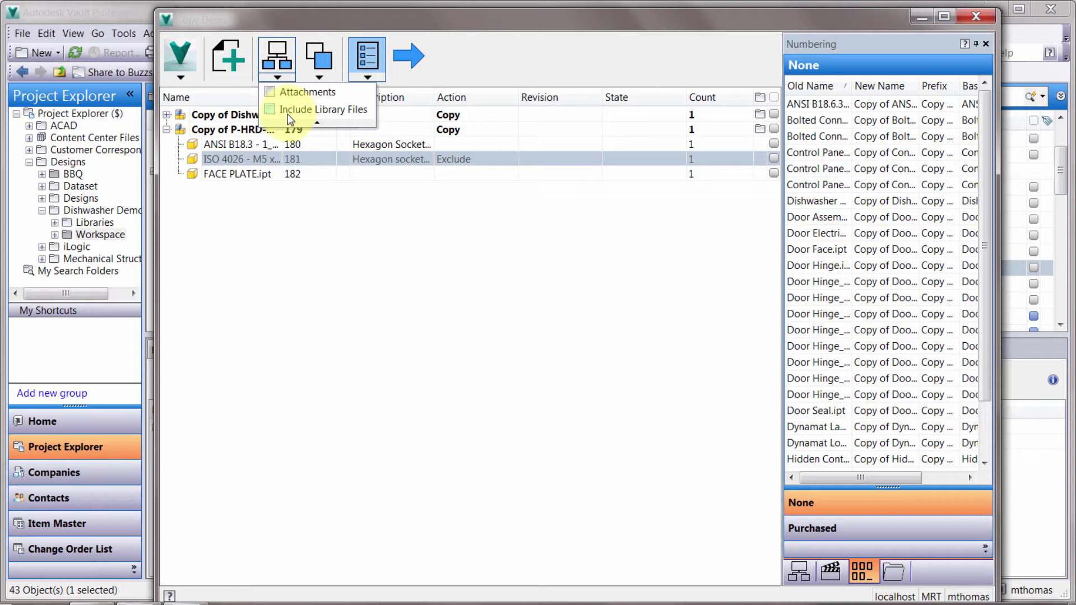
pyautogui.click(321, 79)
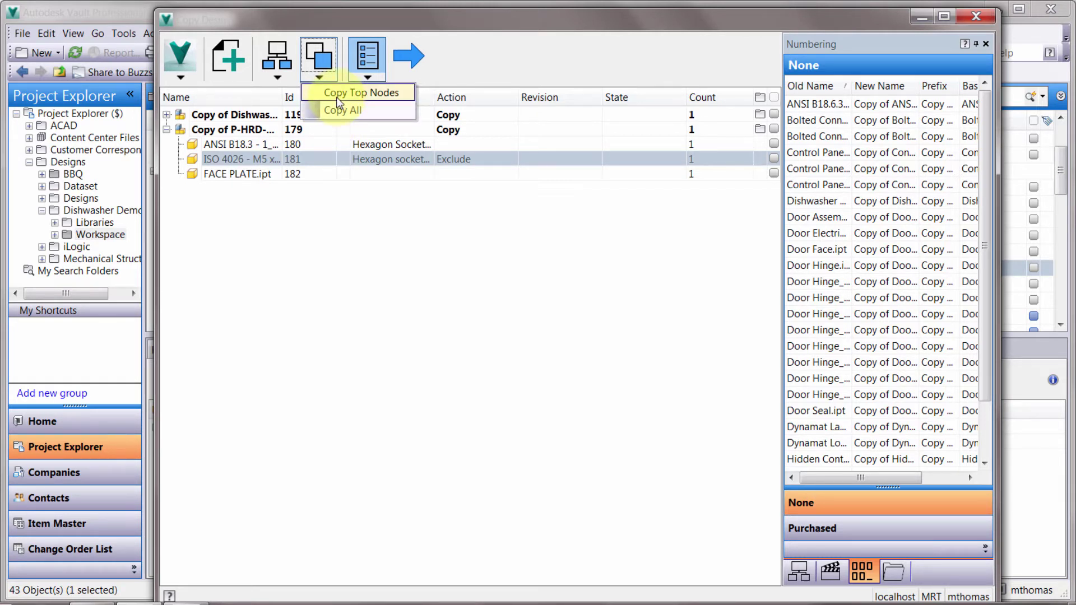
pyautogui.click(367, 230)
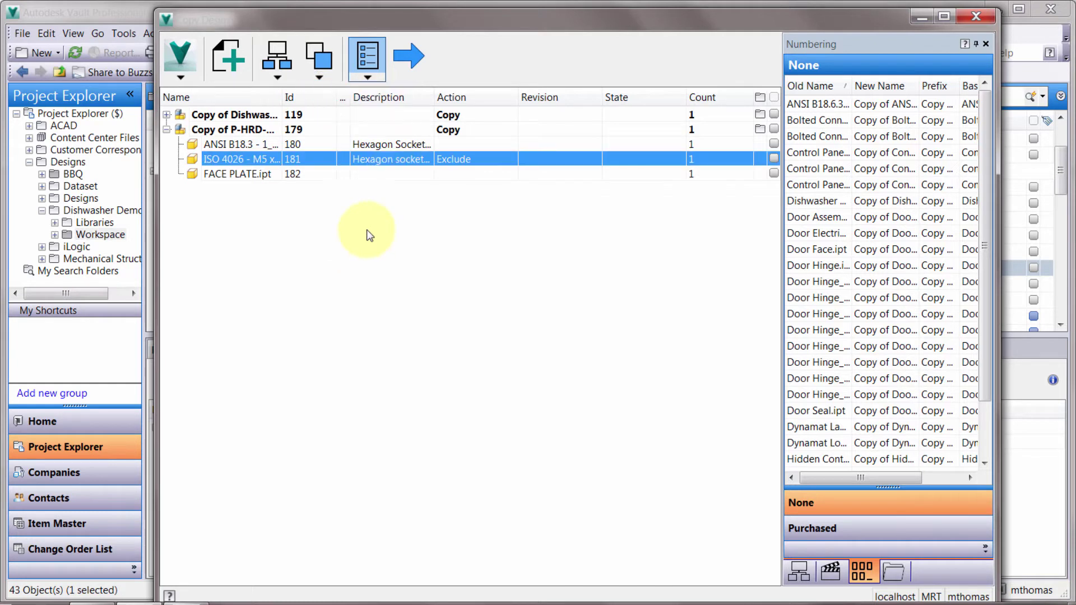
pyautogui.click(374, 81)
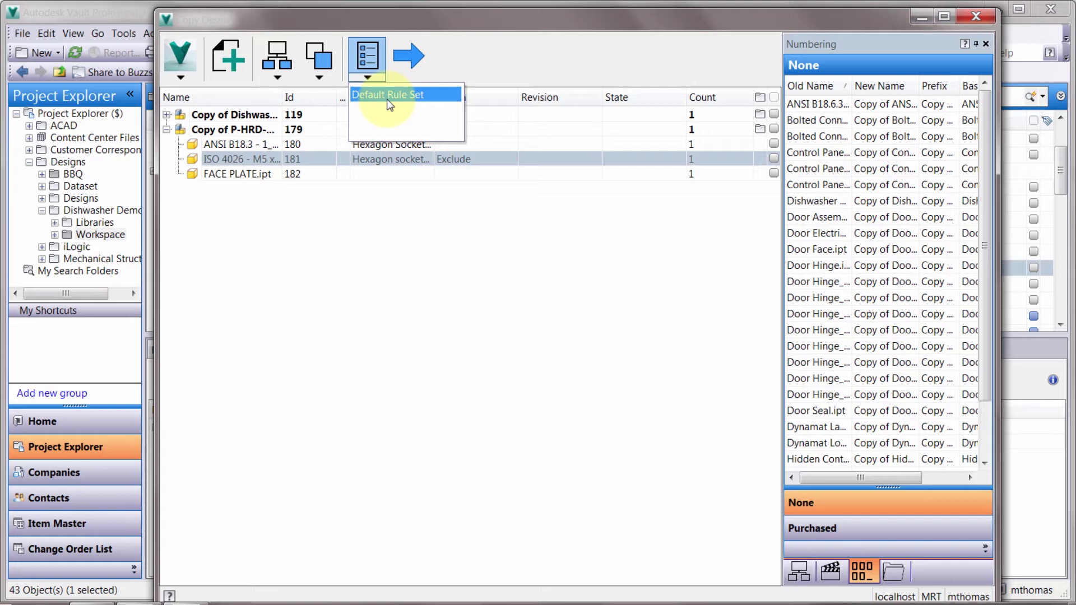
pyautogui.click(604, 73)
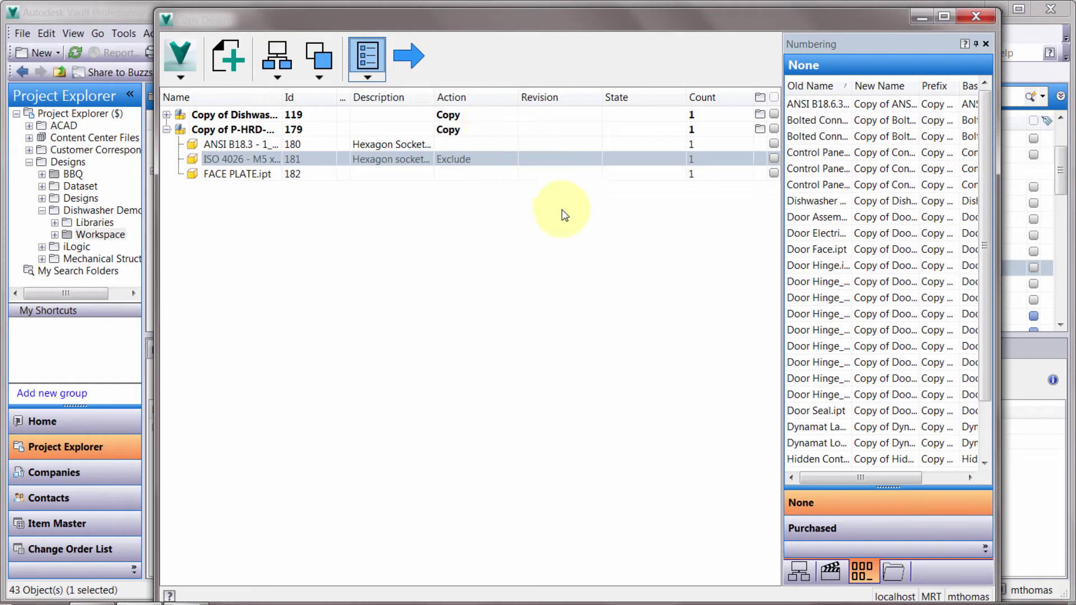
# Step: Trace the ANSI B18.6.3 screw through both Bolted Connection copies to Copy of Door Assembly.iam
pyautogui.click(798, 571)
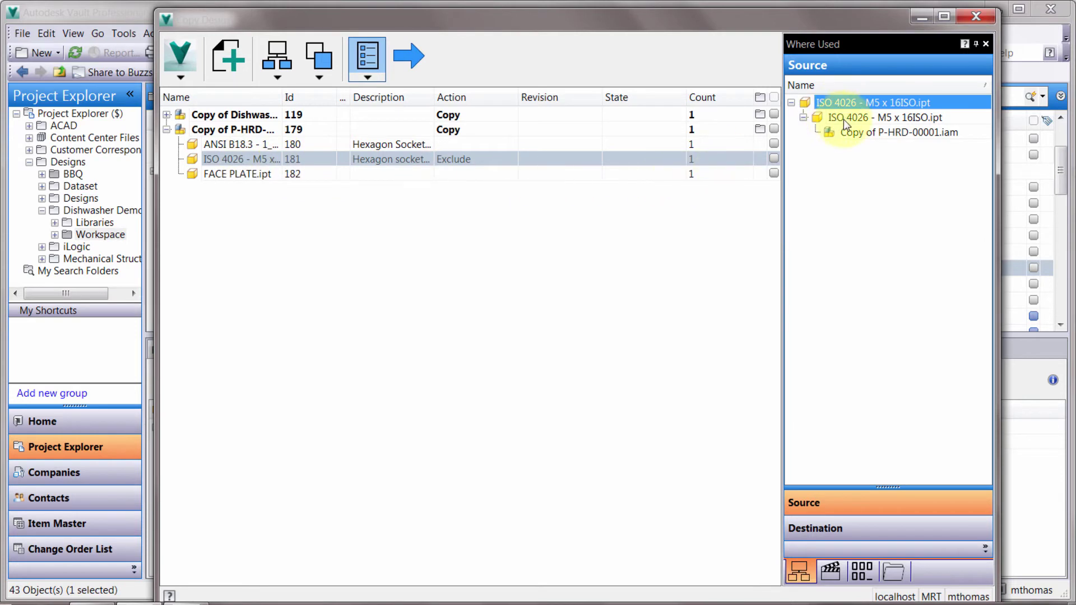
pyautogui.click(228, 128)
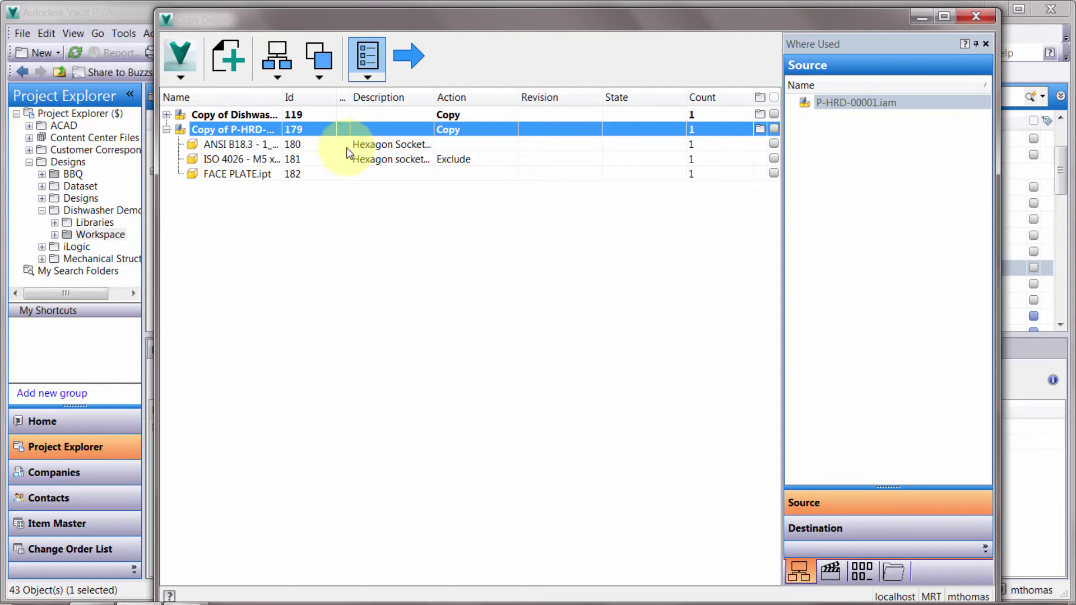
pyautogui.click(166, 114)
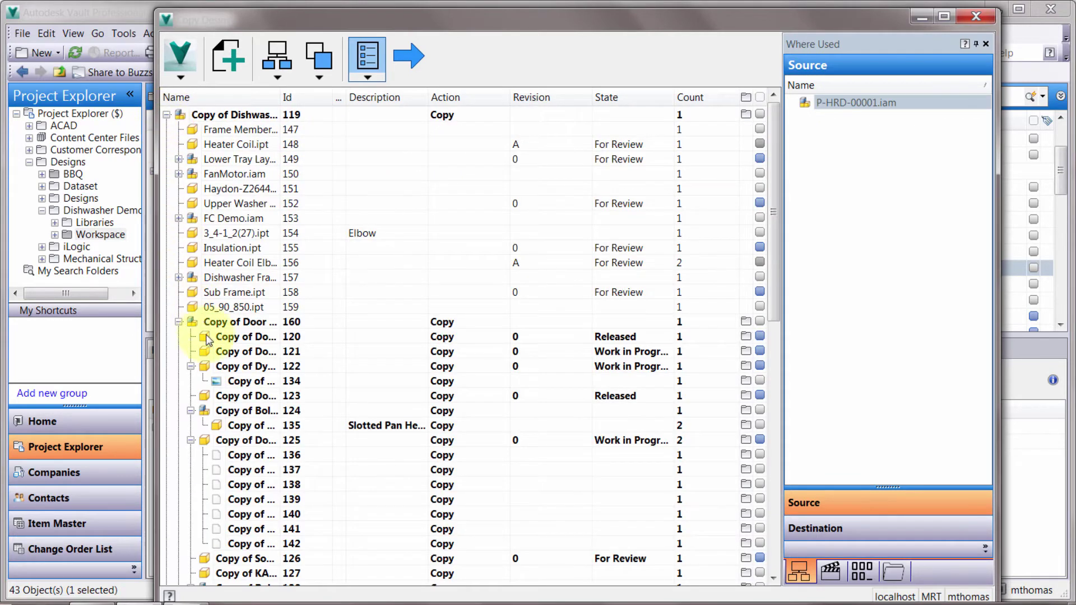
pyautogui.click(231, 428)
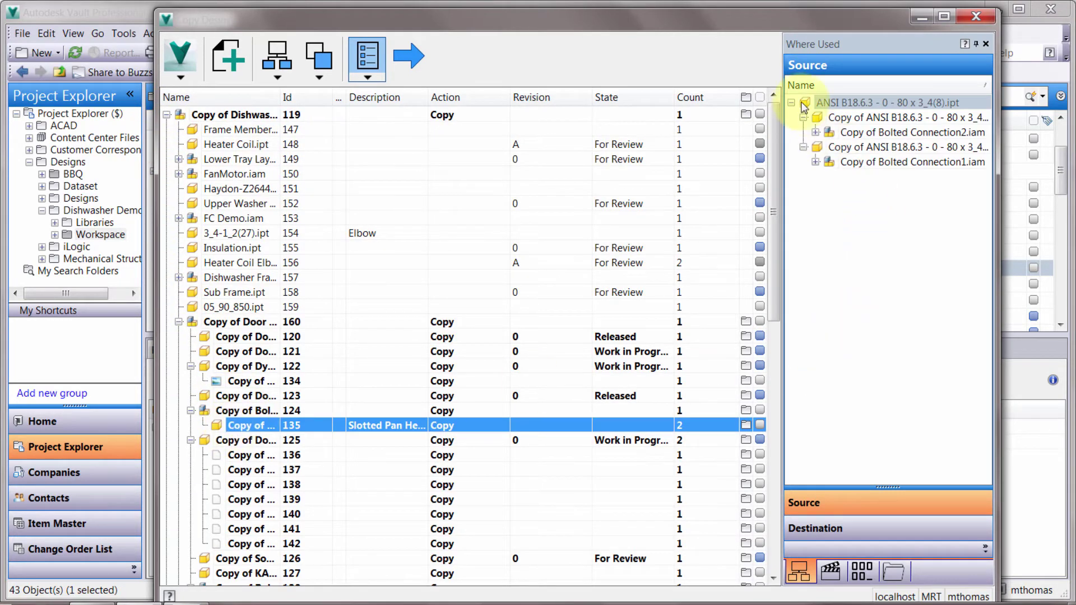
pyautogui.click(816, 162)
pyautogui.click(816, 132)
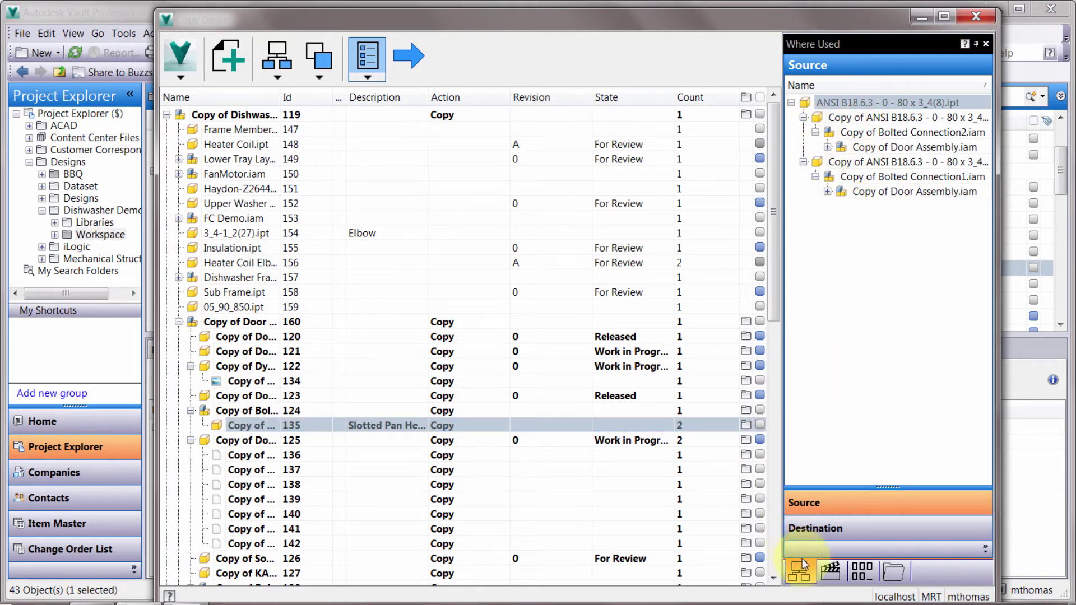
# Step: In the Actions list, set the ANSI B18.6.3 screw and Soap Tray part to Reuse
pyautogui.click(828, 573)
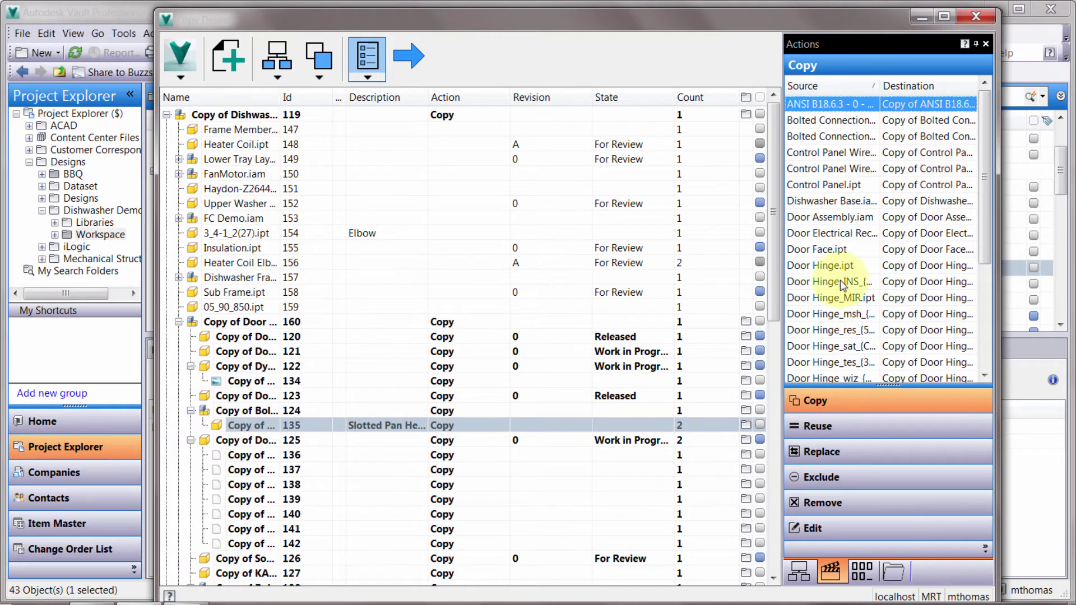
pyautogui.rightClick(833, 107)
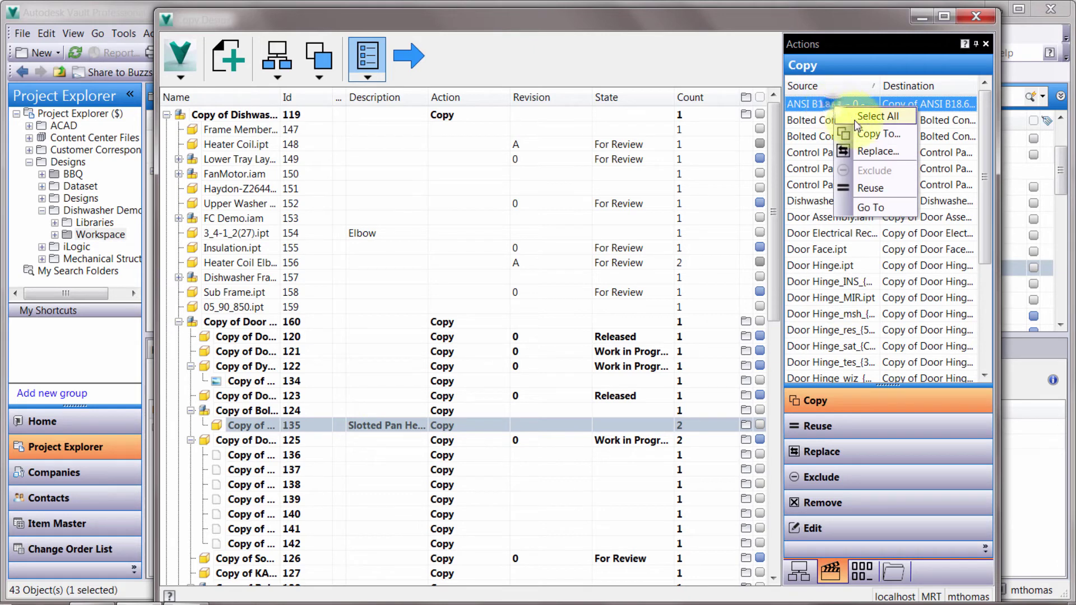
pyautogui.click(863, 188)
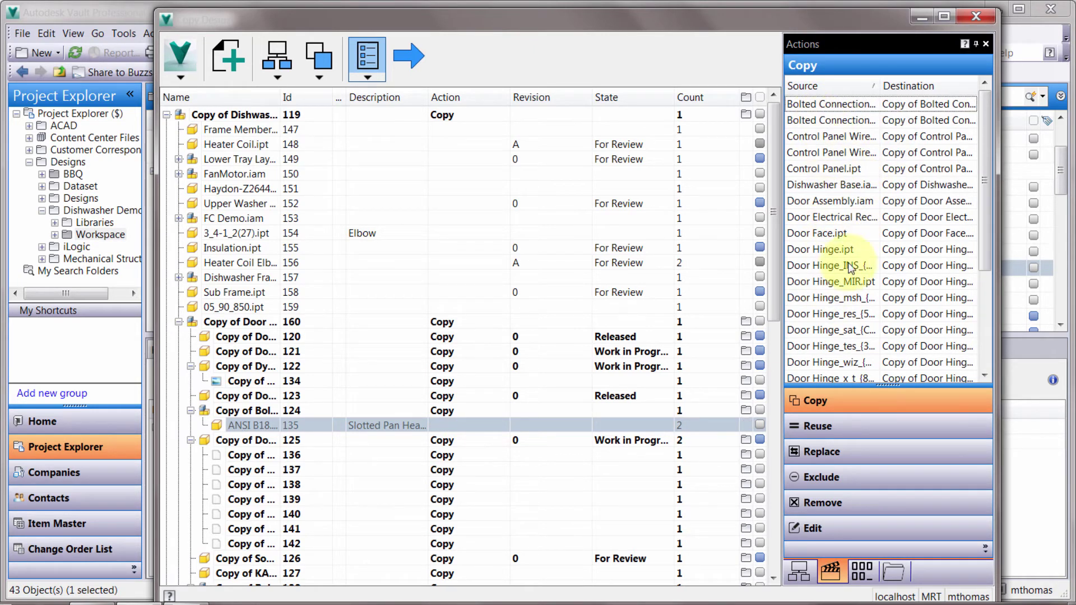
pyautogui.moveTo(988, 174); pyautogui.dragTo(987, 284)
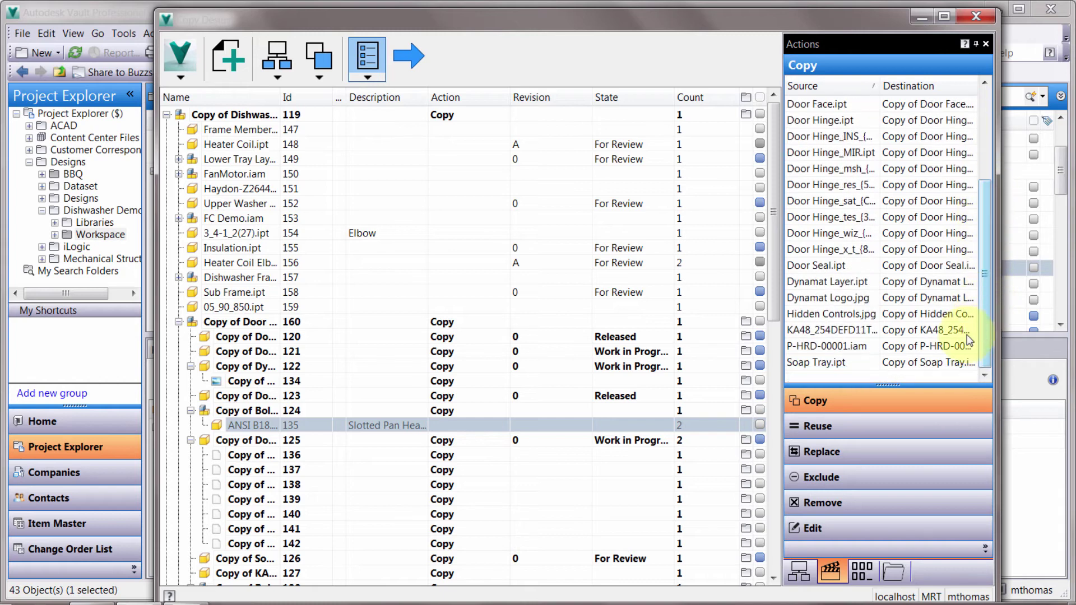
pyautogui.rightClick(815, 369)
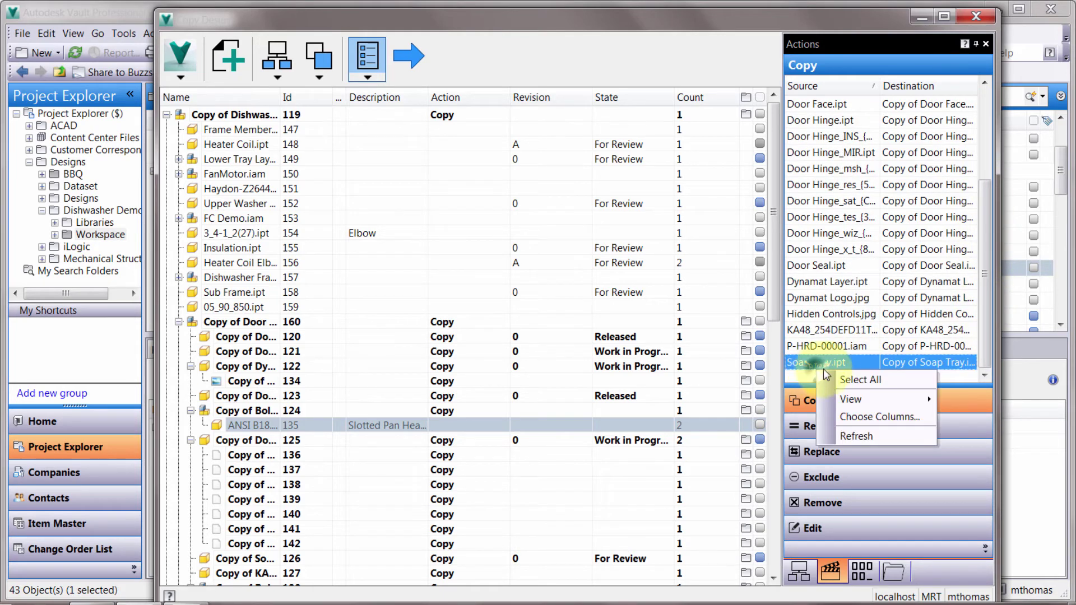
pyautogui.rightClick(810, 363)
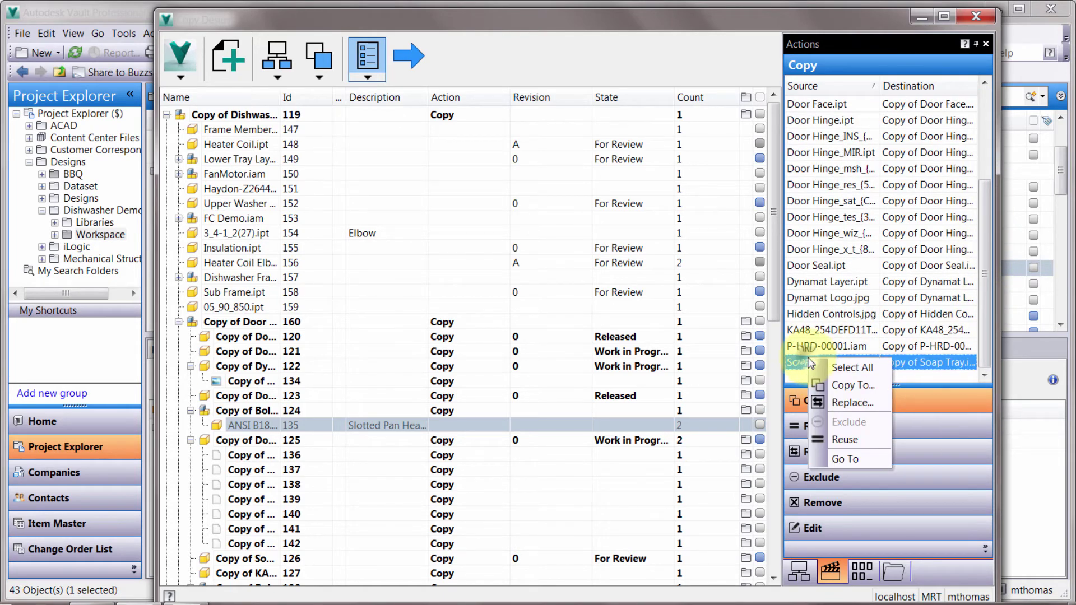
pyautogui.click(844, 440)
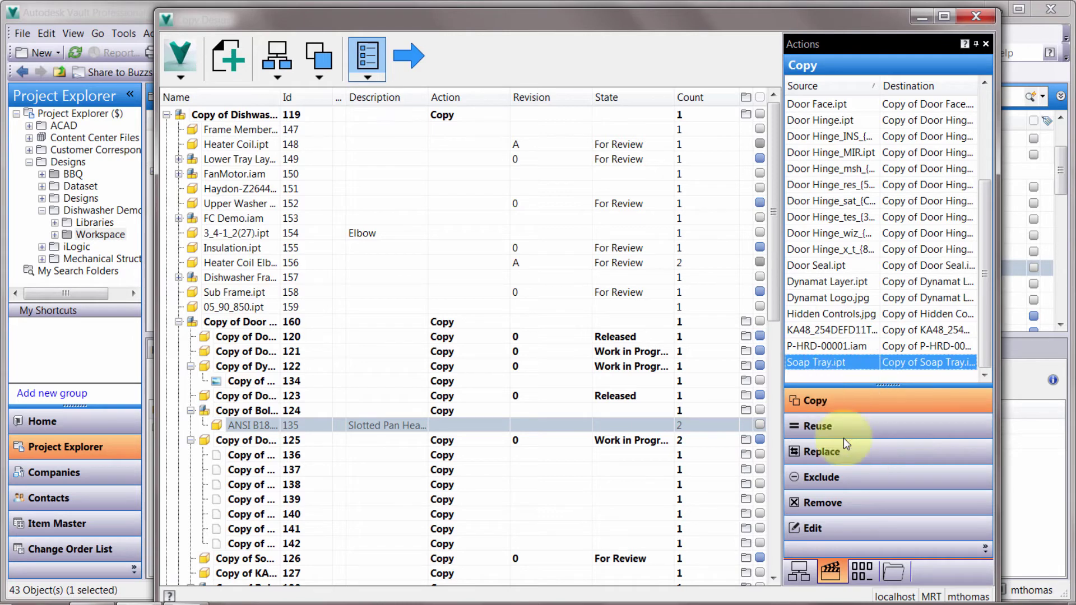
# Step: Review the Reuse, Replace, Exclude, Remove and Edit file lists
pyautogui.click(804, 429)
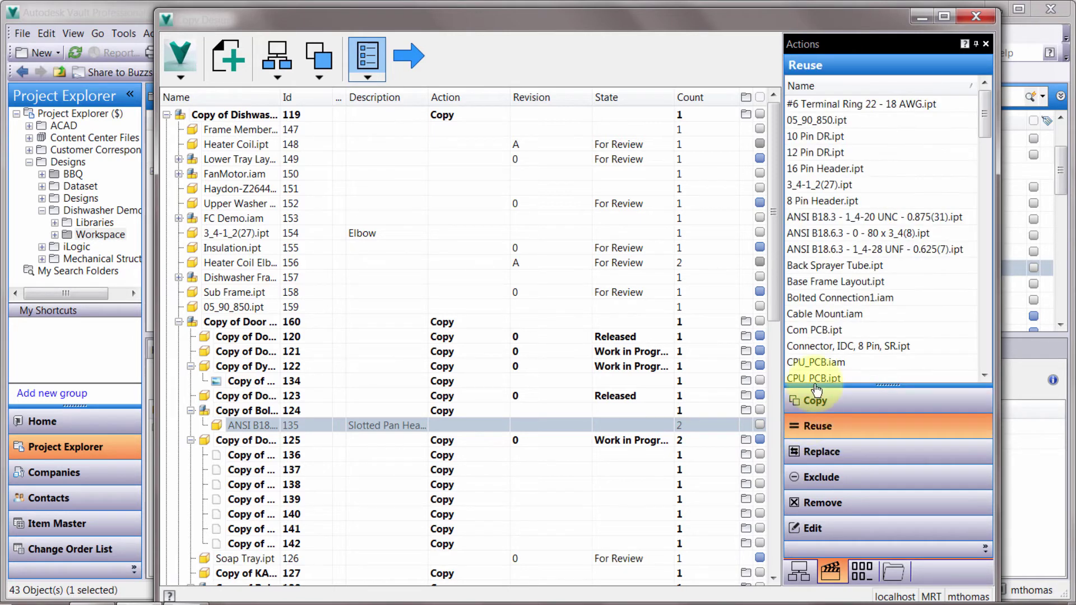
pyautogui.click(849, 454)
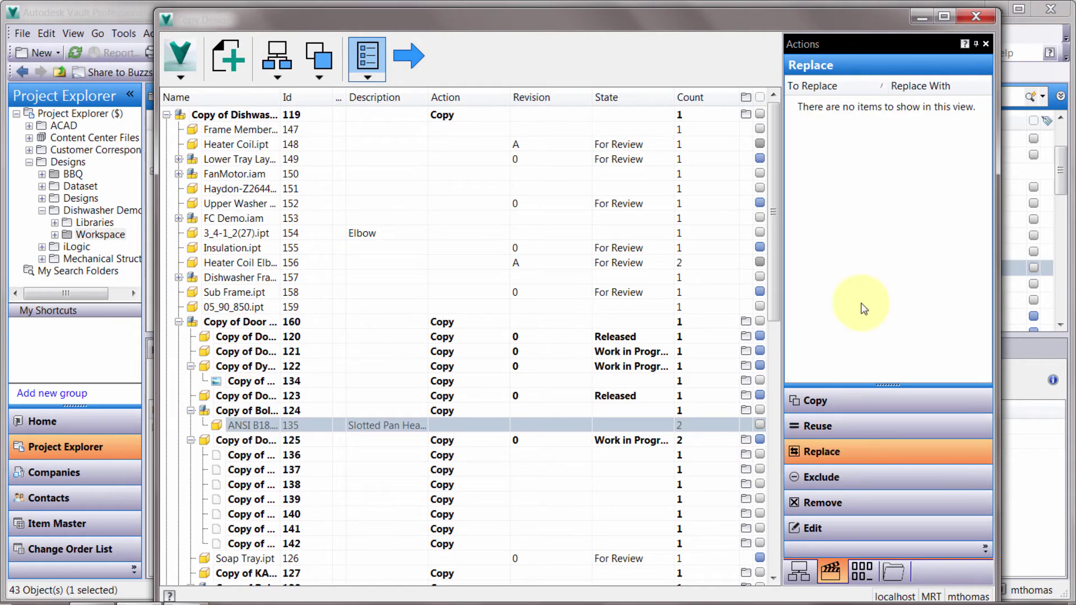
pyautogui.click(864, 477)
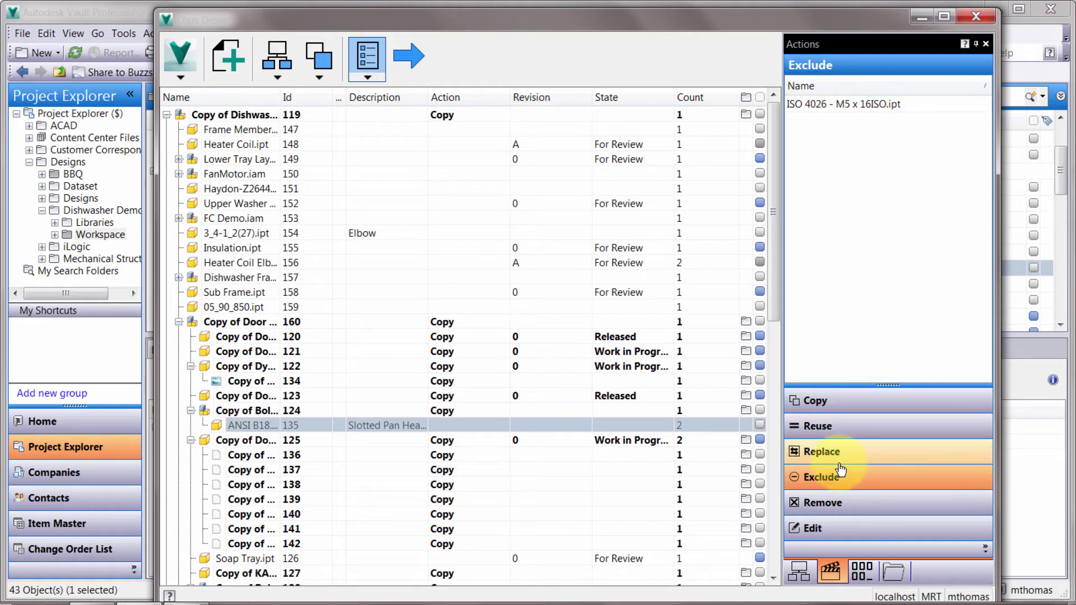
pyautogui.click(841, 502)
pyautogui.click(841, 528)
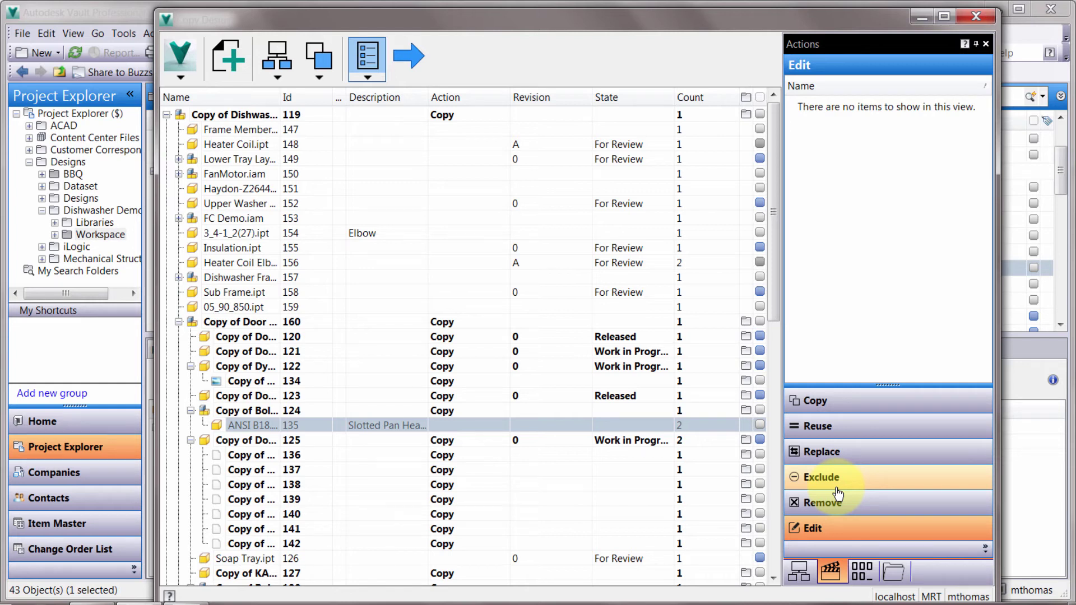
# Step: Expand the destination folders from Designs down to Arbor Press's Standard Parts
pyautogui.click(895, 571)
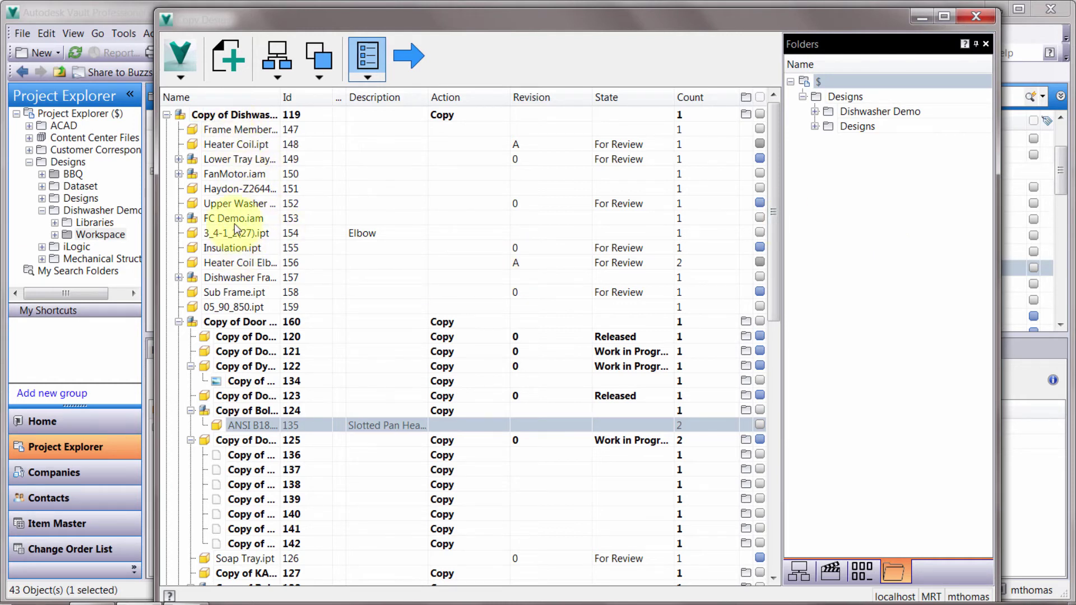
pyautogui.click(814, 126)
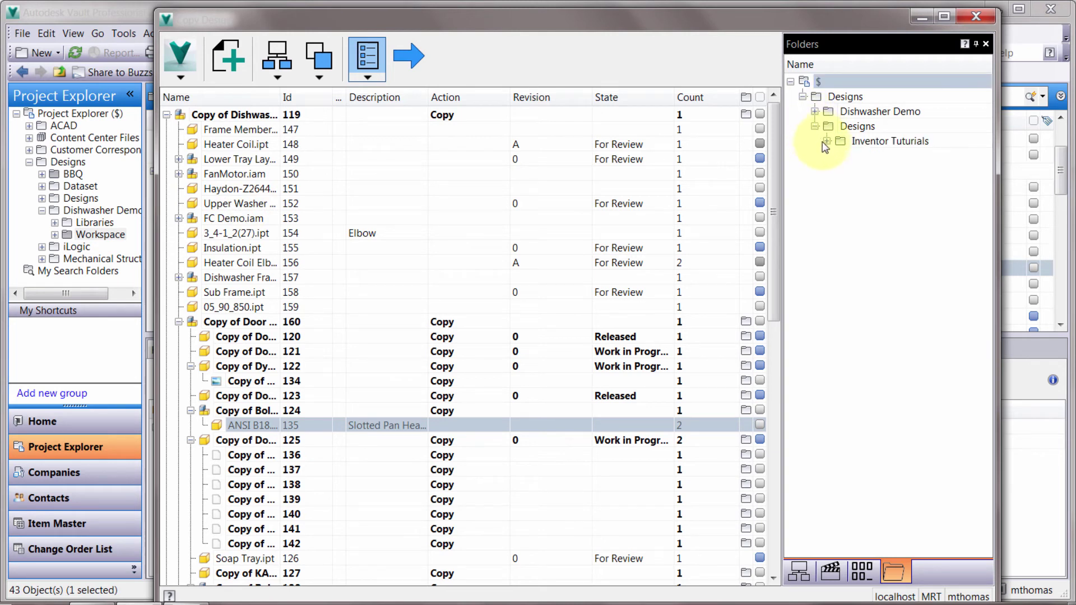
pyautogui.click(827, 142)
pyautogui.click(839, 155)
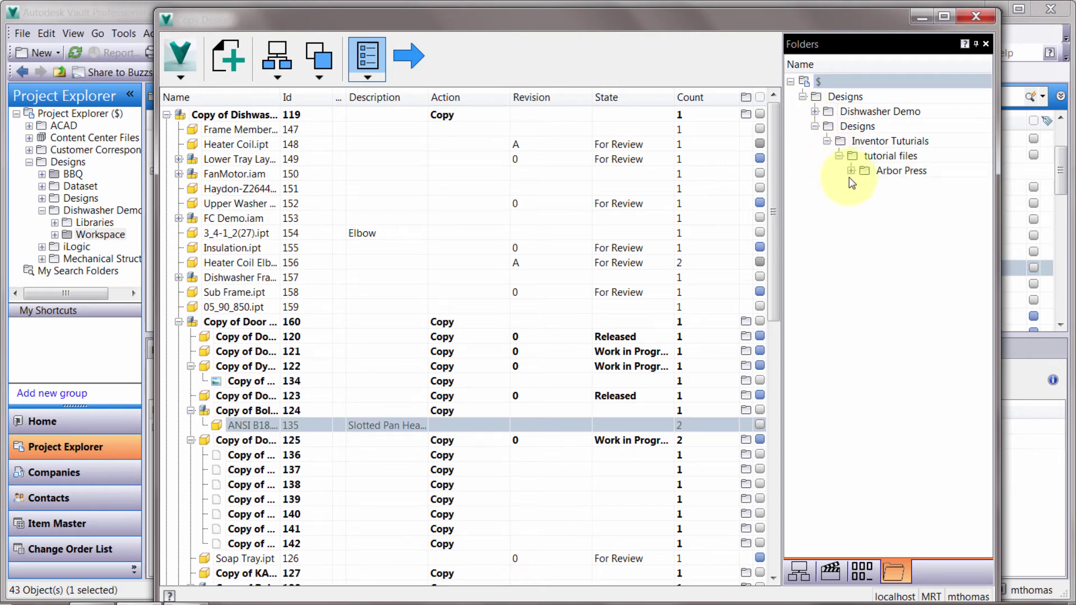
pyautogui.click(850, 171)
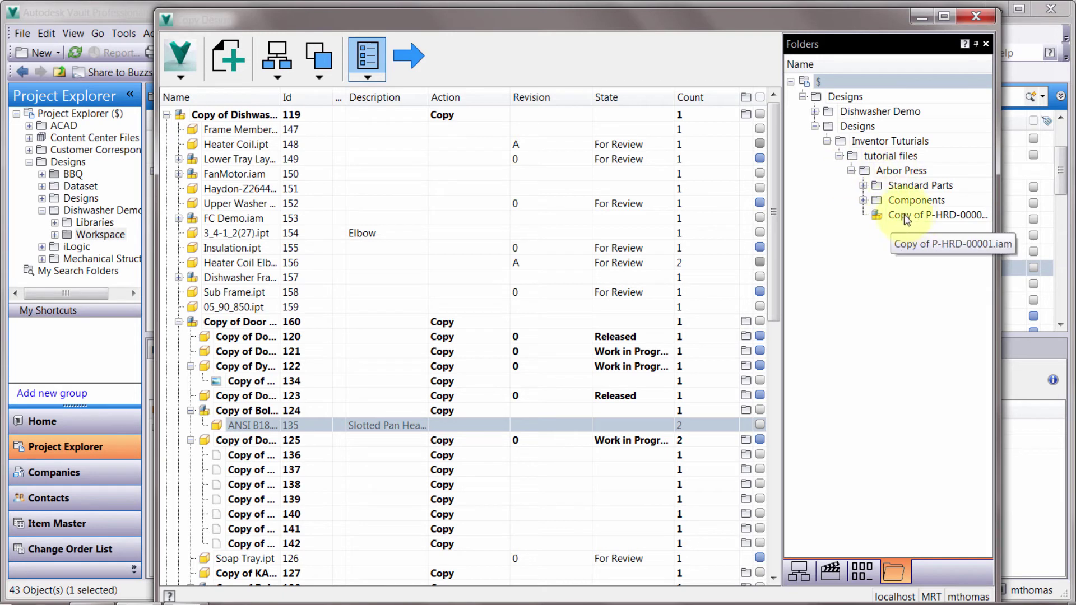
pyautogui.click(864, 185)
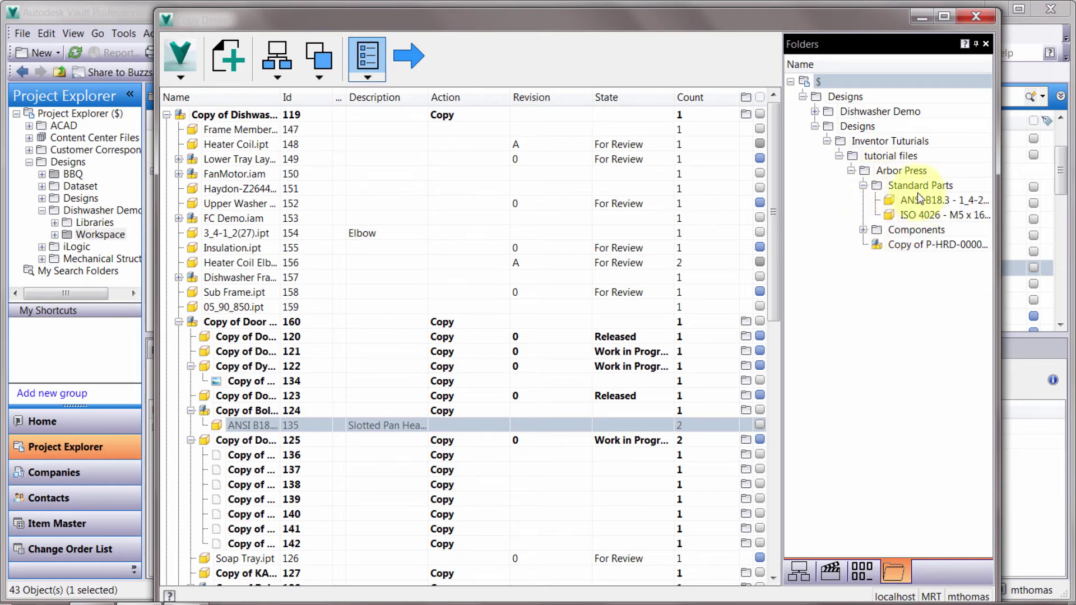
# Step: Expand Dishwasher Demo and check Copy of P-HRD-00001.iam's options without changing them
pyautogui.click(814, 112)
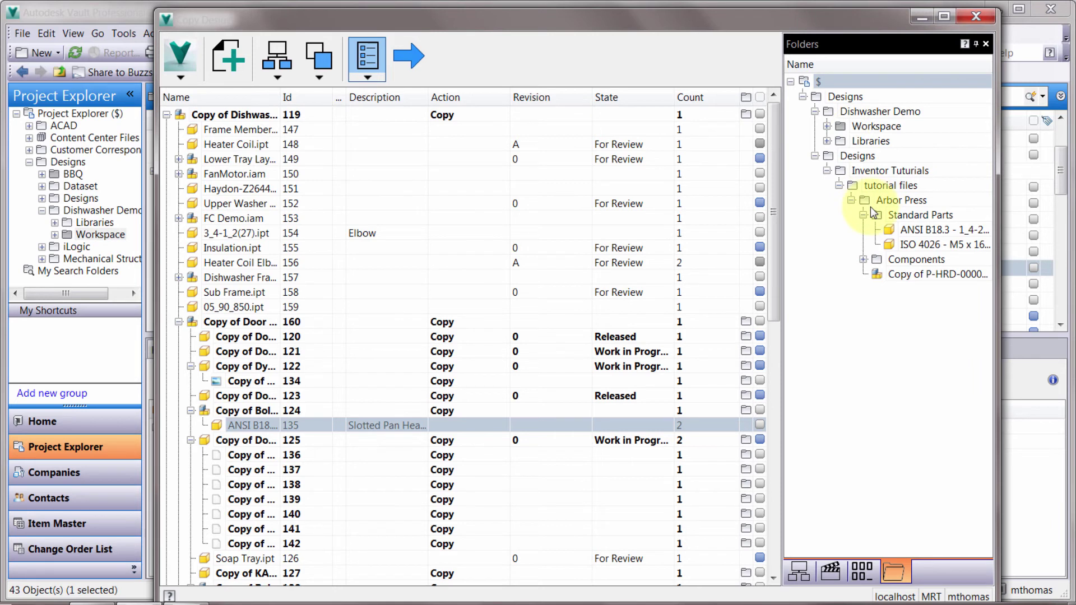
pyautogui.rightClick(899, 274)
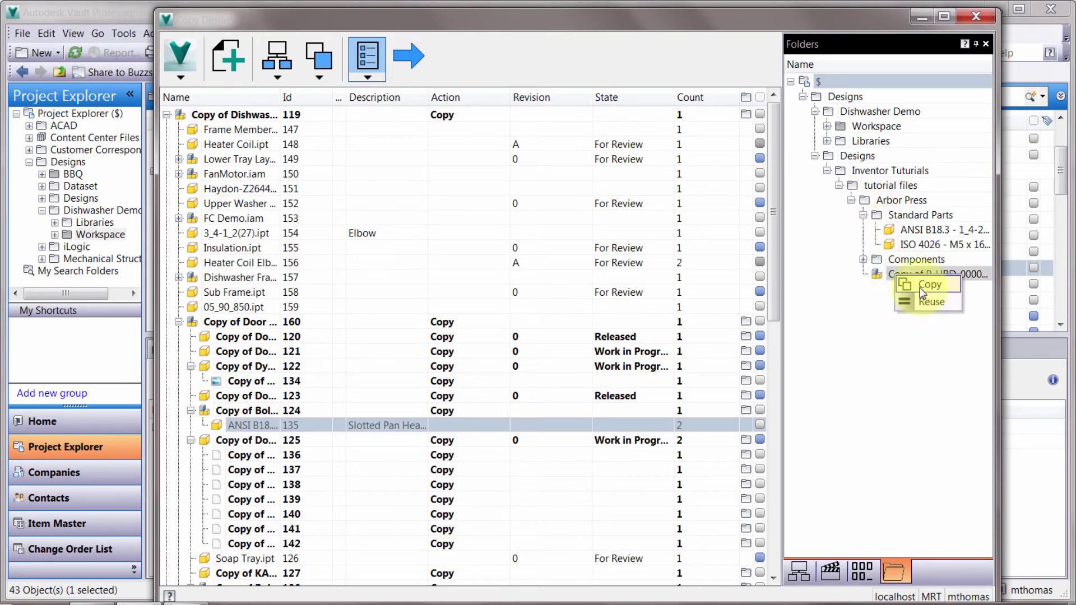
pyautogui.click(897, 370)
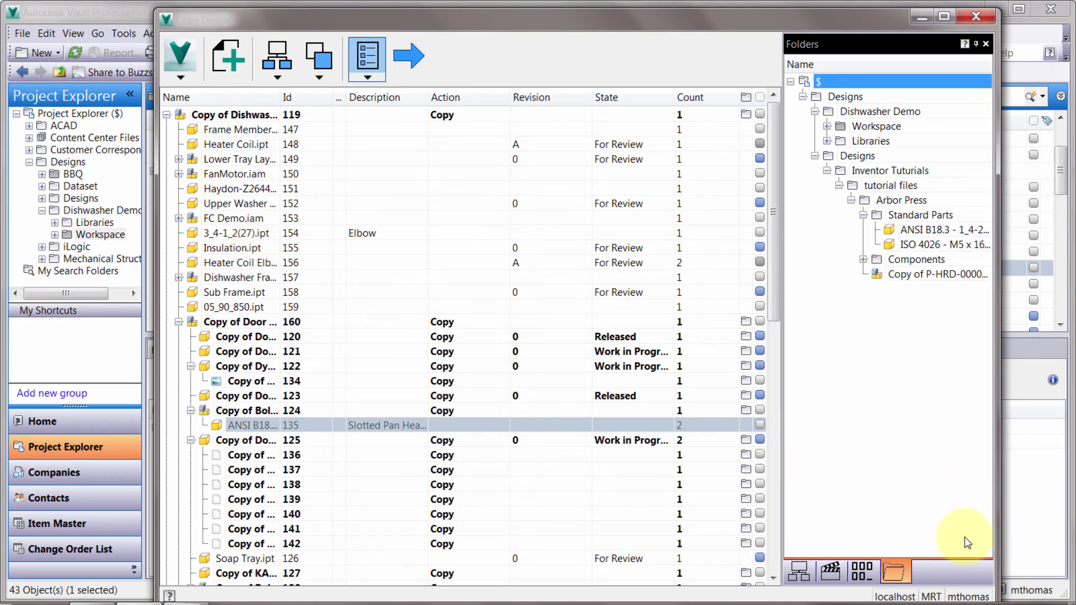
# Step: Show the new file names list and look over the copied bolted connection assembly's options
pyautogui.click(863, 572)
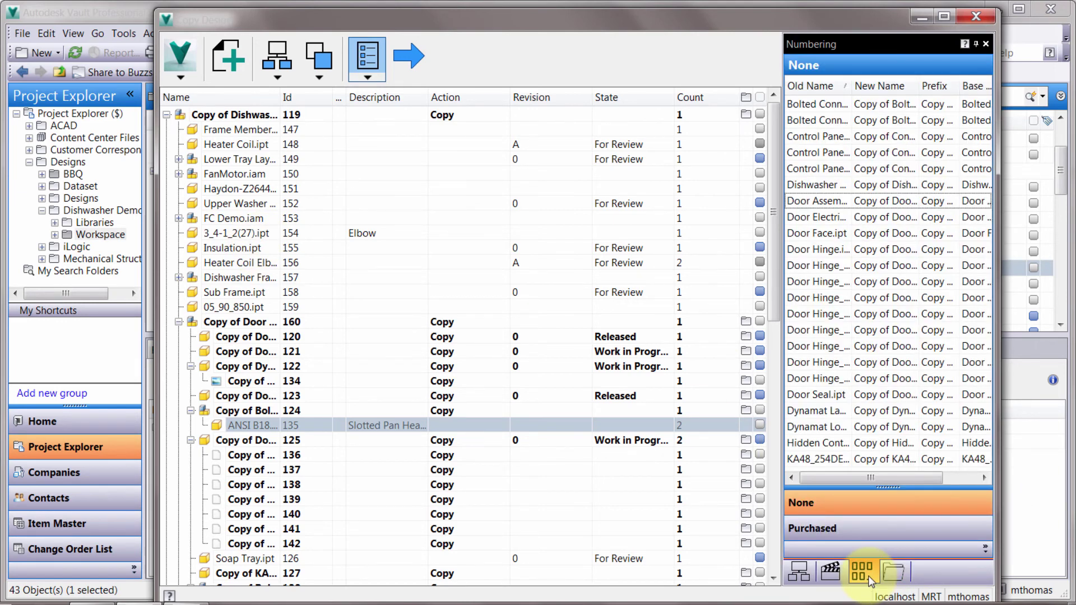
pyautogui.click(252, 411)
pyautogui.rightClick(258, 412)
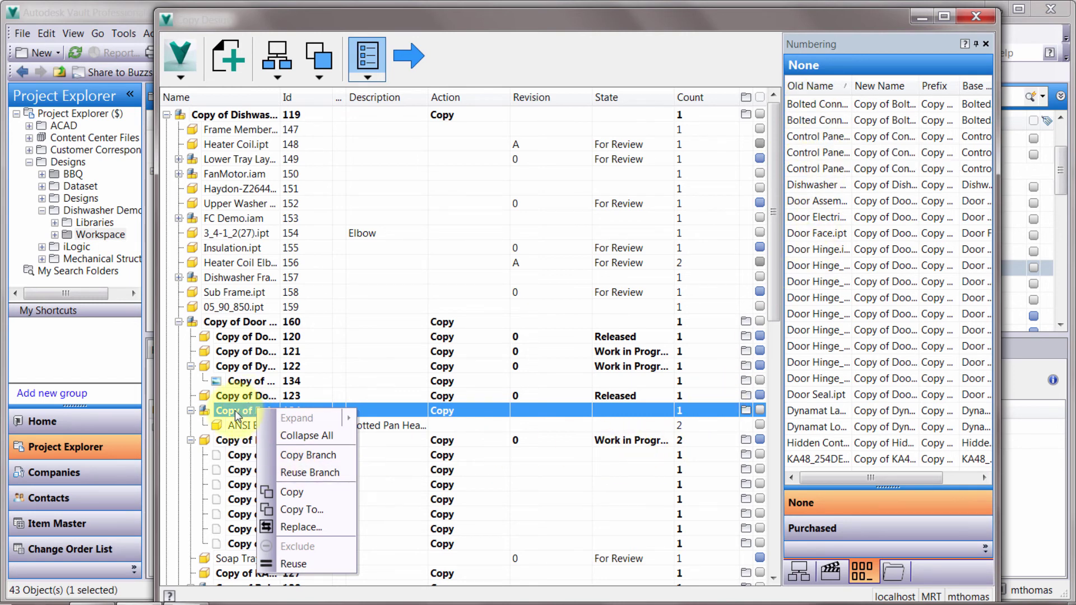
pyautogui.click(813, 157)
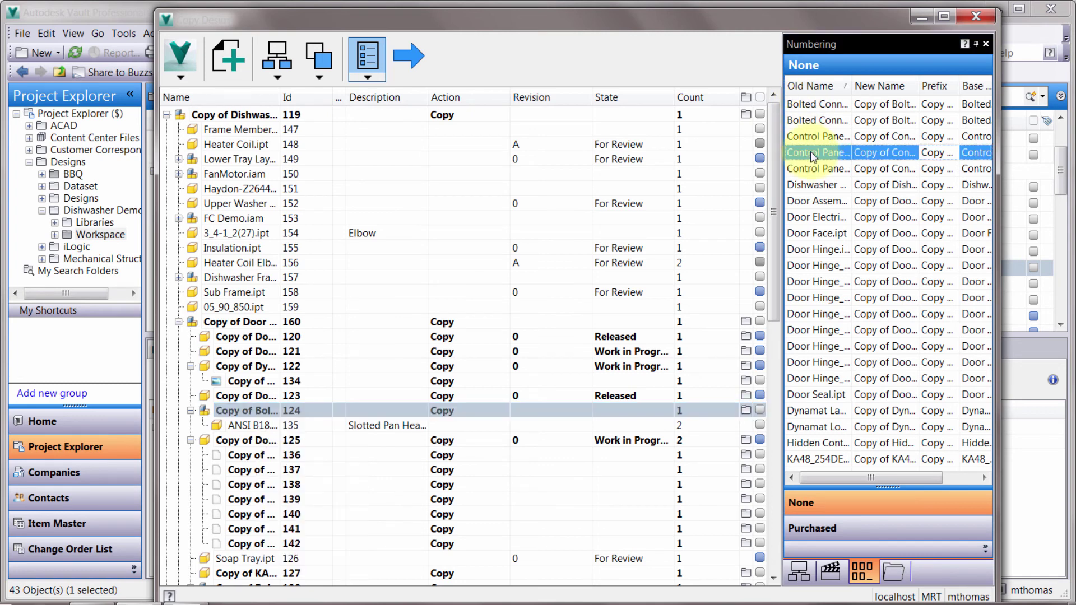
# Step: Widen the numbering list, then compare the Purchased and None scheme lists
pyautogui.click(790, 153)
pyautogui.moveTo(782, 148); pyautogui.dragTo(671, 149)
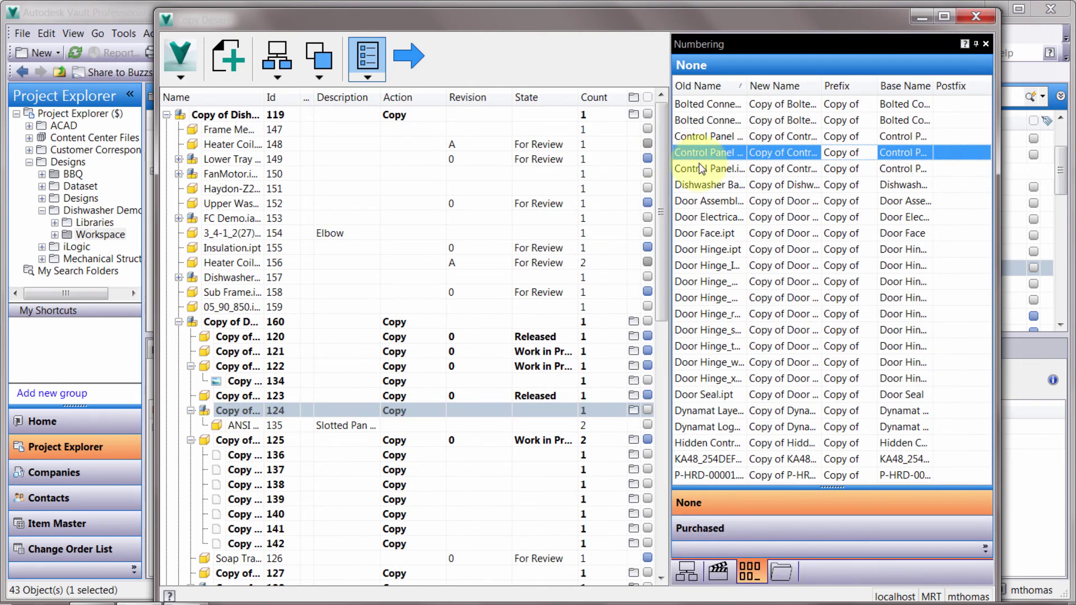
pyautogui.click(795, 533)
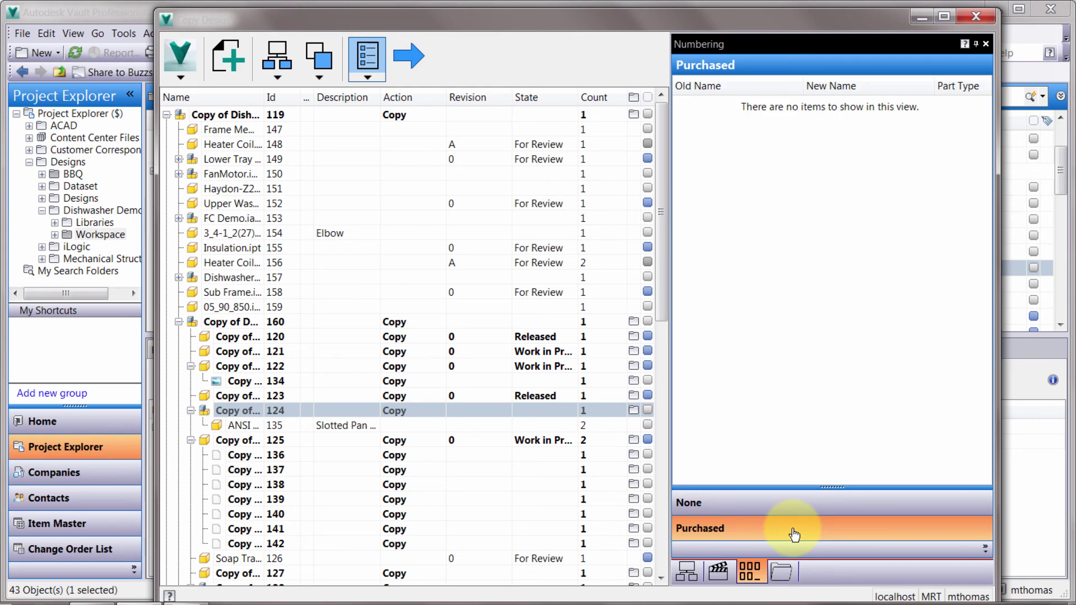
pyautogui.click(791, 504)
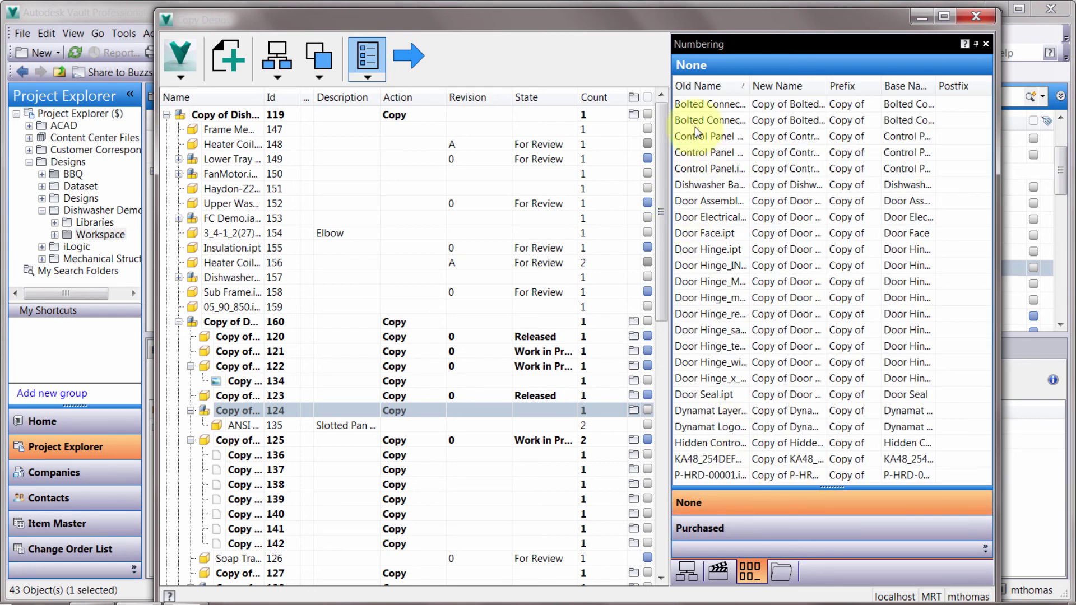
# Step: Switch Bolted Connection1 to Purchased numbering and check it appears in the Purchased list
pyautogui.rightClick(693, 103)
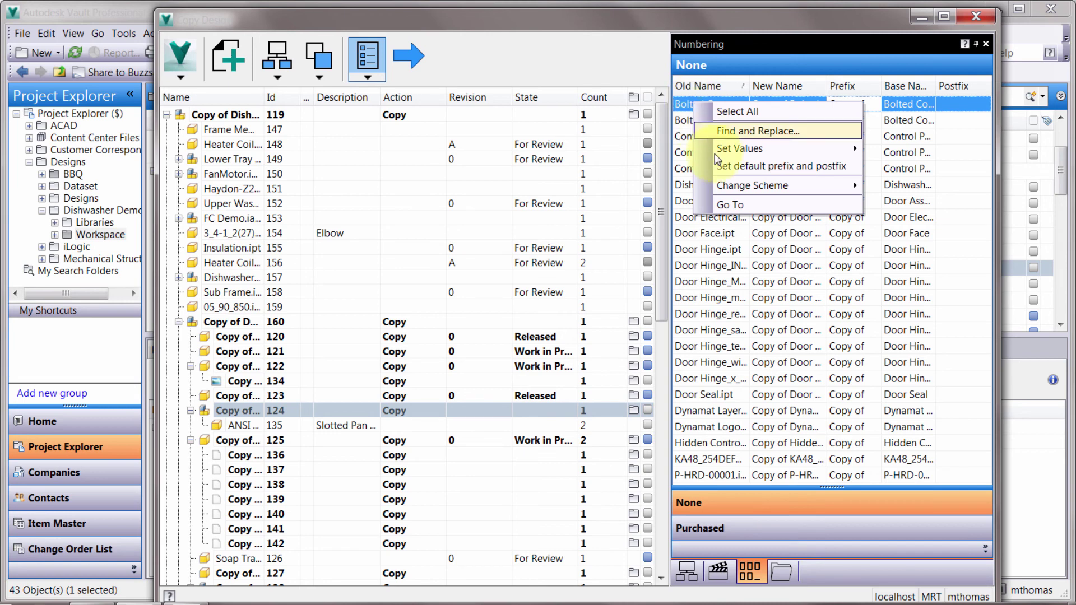
pyautogui.moveTo(807, 185)
pyautogui.click(881, 189)
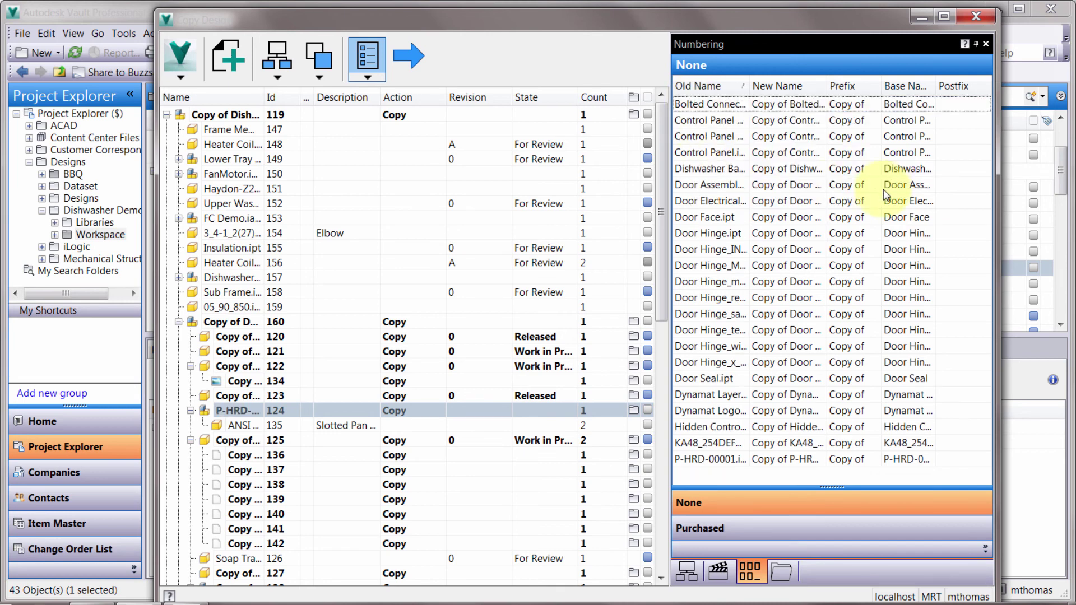
pyautogui.click(719, 537)
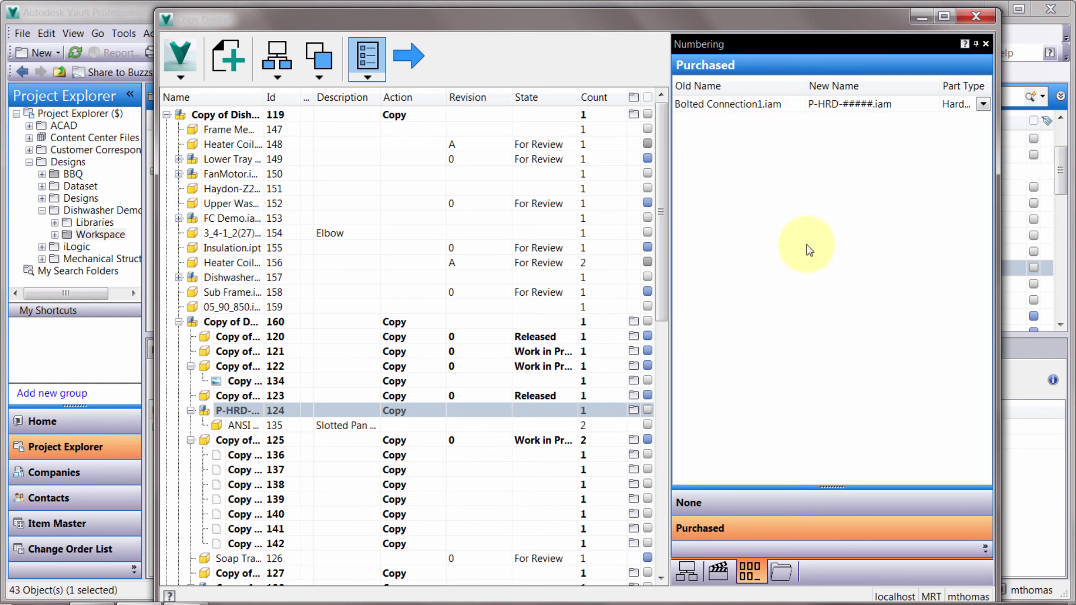
pyautogui.click(763, 509)
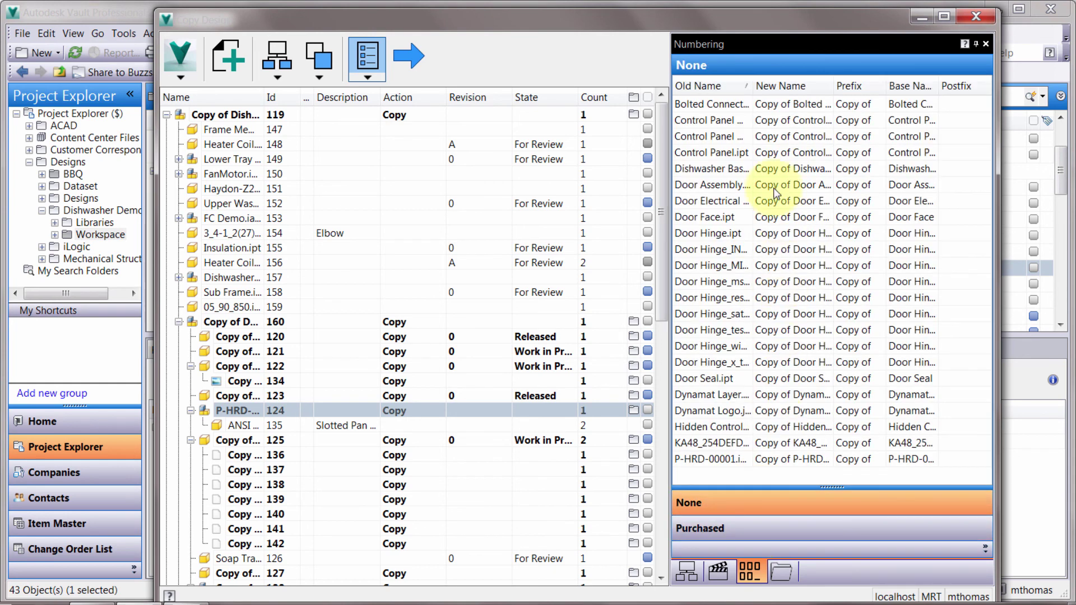
# Step: Inspect the Bolted Connection entry's 'Copy of' prefix and new-name options, leaving them unchanged
pyautogui.click(741, 108)
pyautogui.click(849, 105)
pyautogui.moveTo(837, 104); pyautogui.dragTo(863, 104)
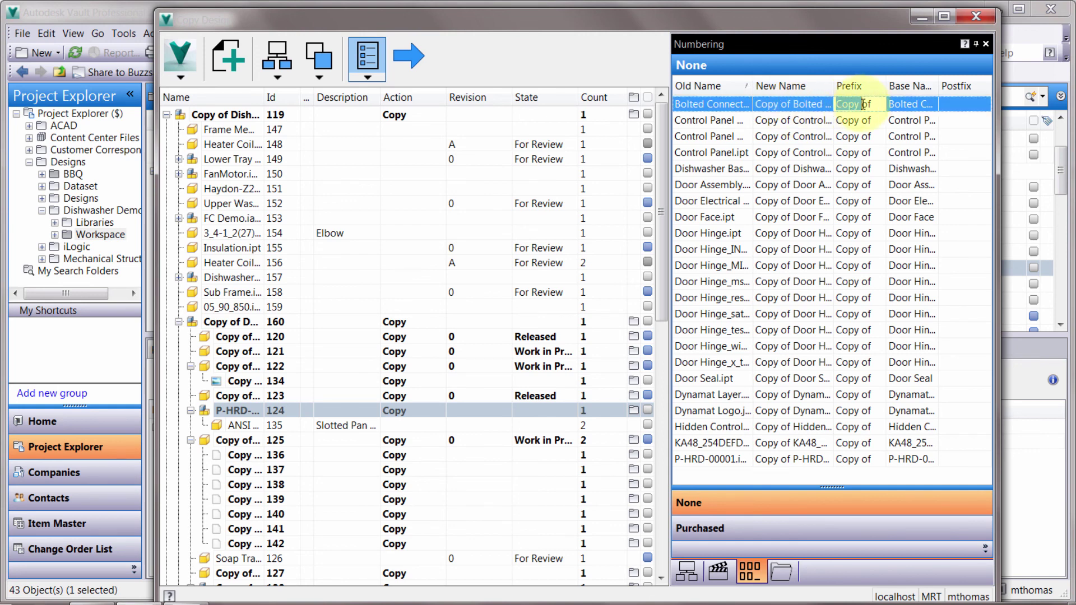
pyautogui.rightClick(786, 106)
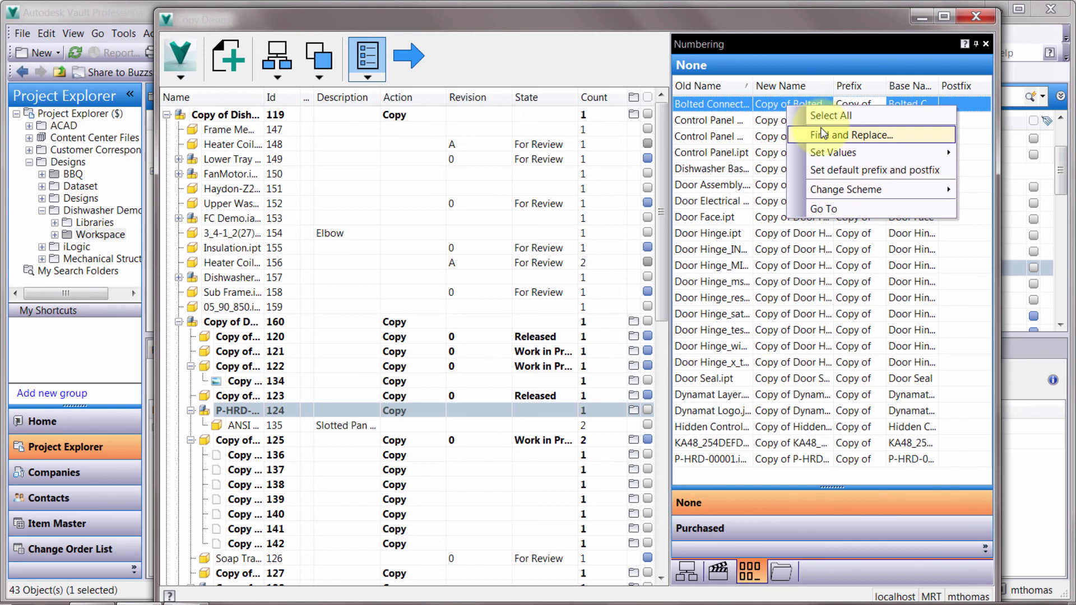
pyautogui.moveTo(823, 152)
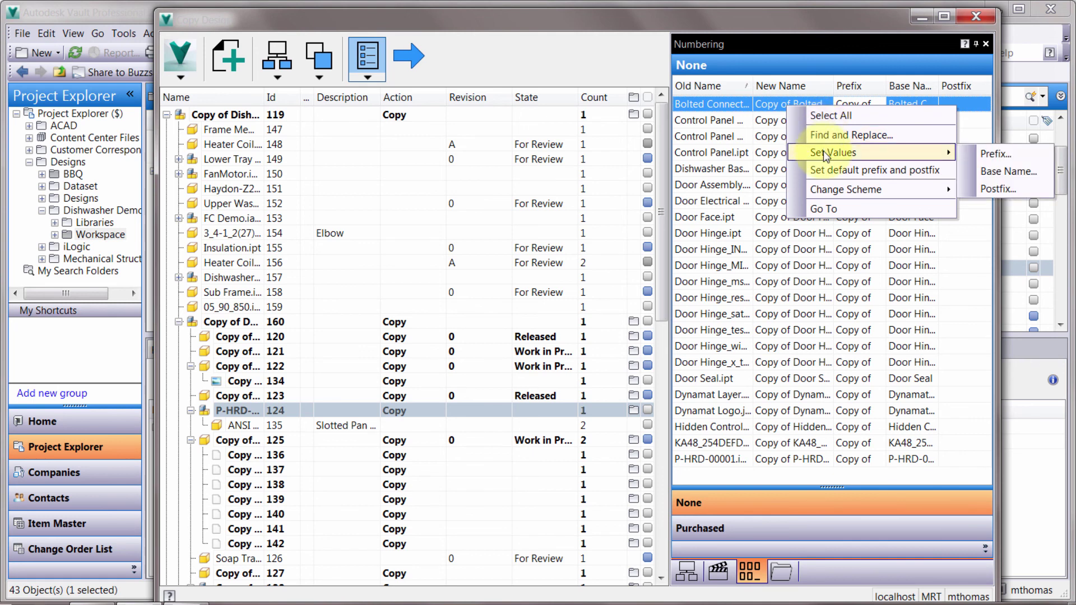
pyautogui.moveTo(830, 194)
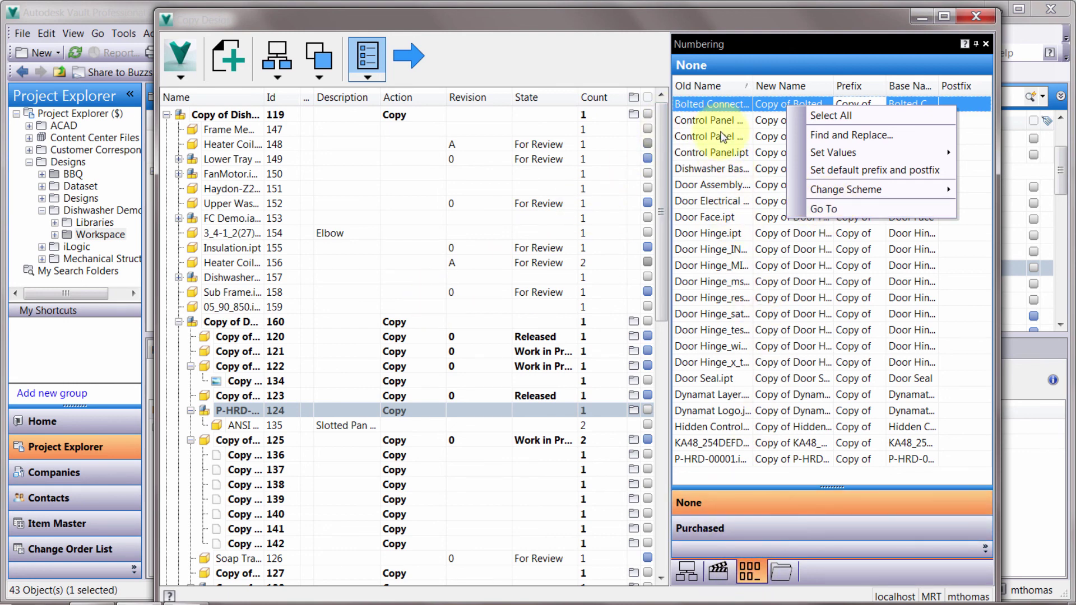
pyautogui.click(1014, 562)
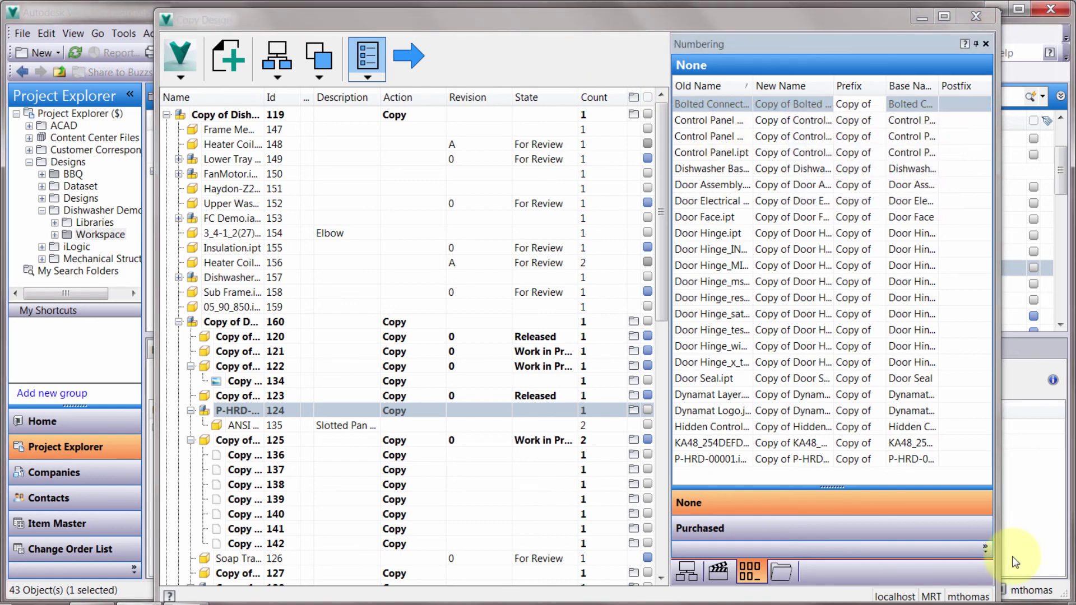